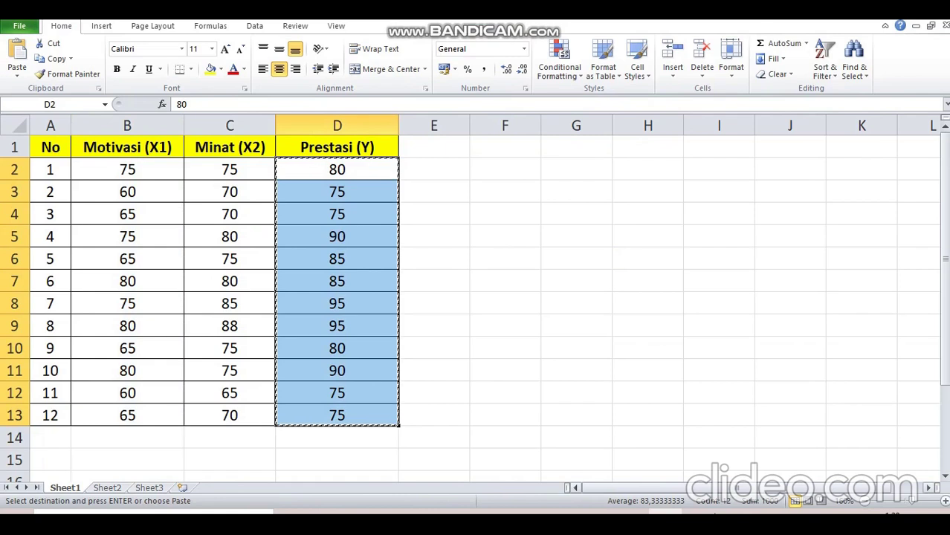
Step: Switch to SPSS and paste the copied Prestasi (Y) values into the second data column, starting at row 1
key(alt+Tab)
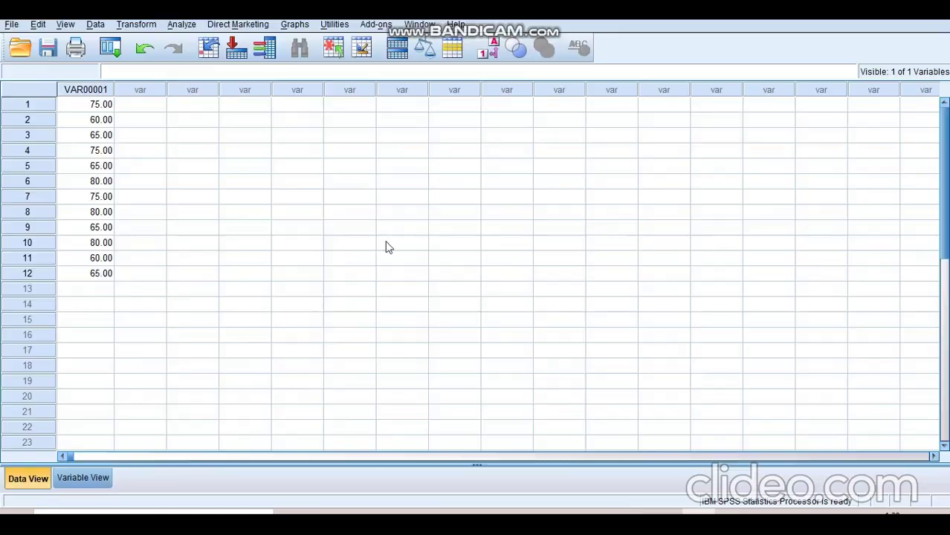
click(146, 109)
text(80.00 75.00 75.00 90.00 85.00 85.00 95.00 95.00 80.00 90.00 75.00 75.00)
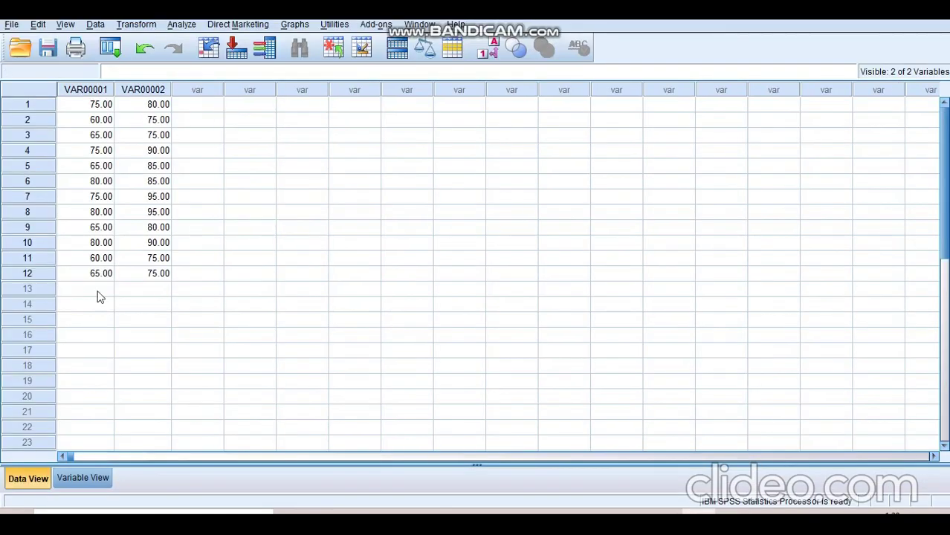
Step: Rename the first variable as X and the second variable as Y
click(79, 483)
click(95, 85)
click(96, 84)
text(X)
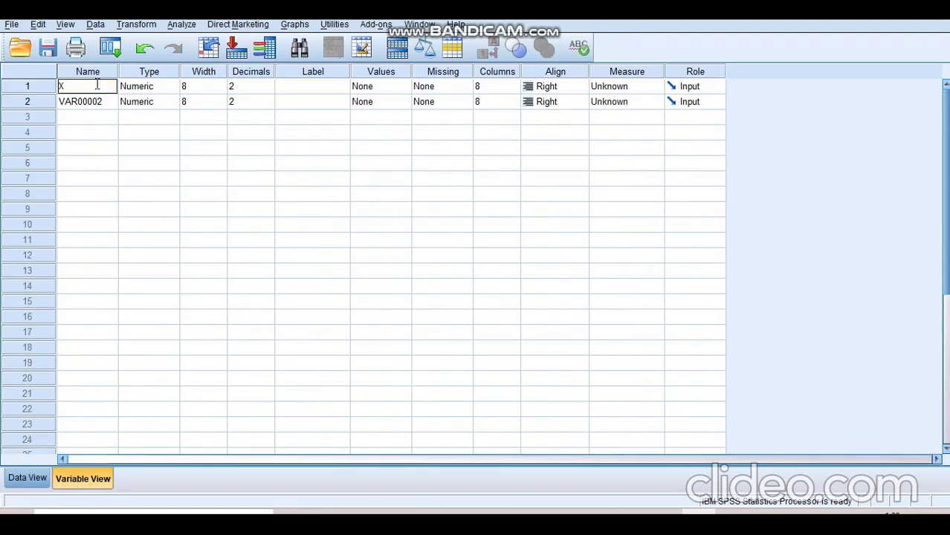
click(84, 102)
text(Y)
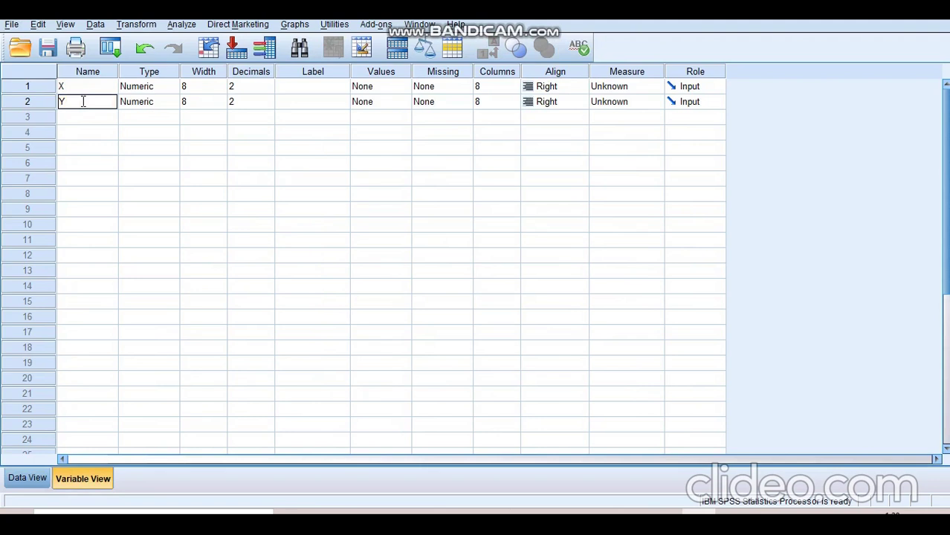
Step: Set the decimals of both variables X and Y to 0
click(260, 86)
click(269, 90)
click(269, 90)
click(264, 102)
click(269, 105)
click(269, 104)
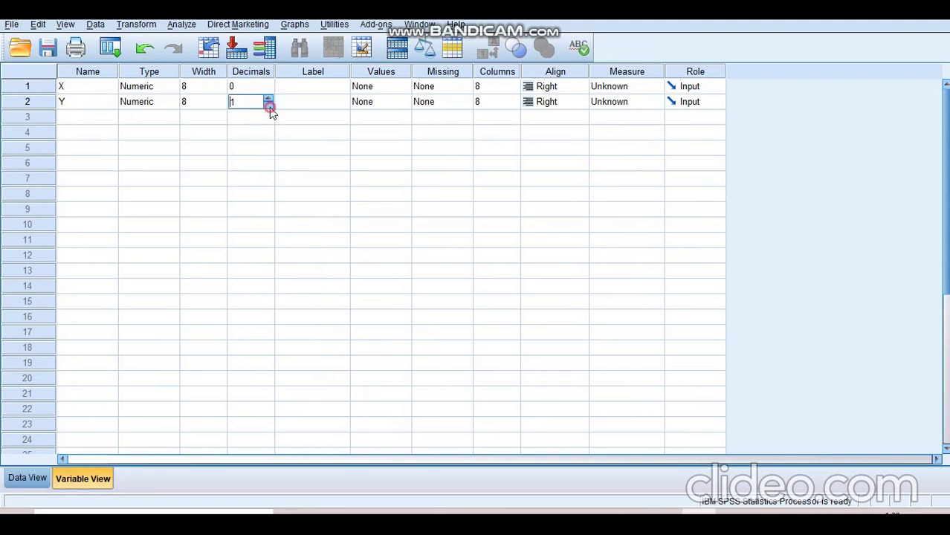
Step: Label variable X as MOTIVASI and variable Y as PRESTASI
click(312, 91)
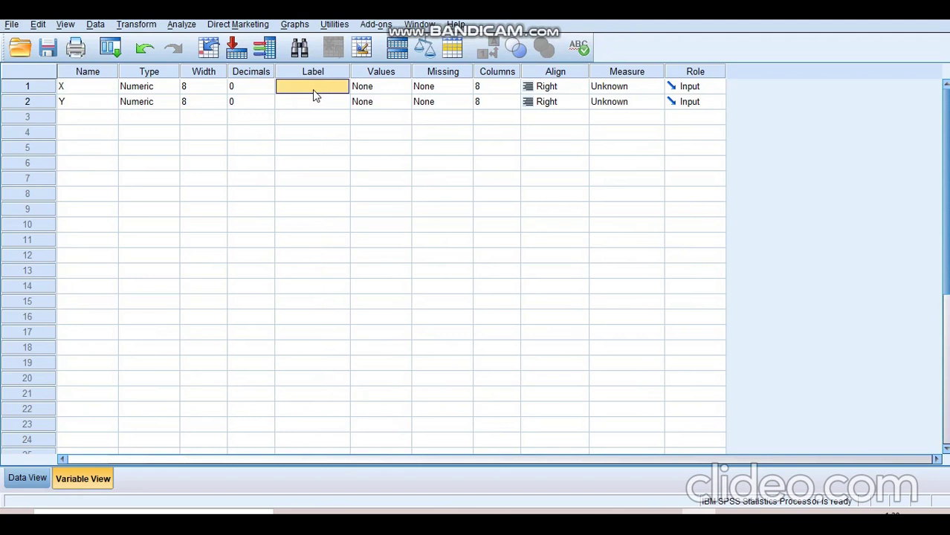
text(MOTIVASI)
click(314, 101)
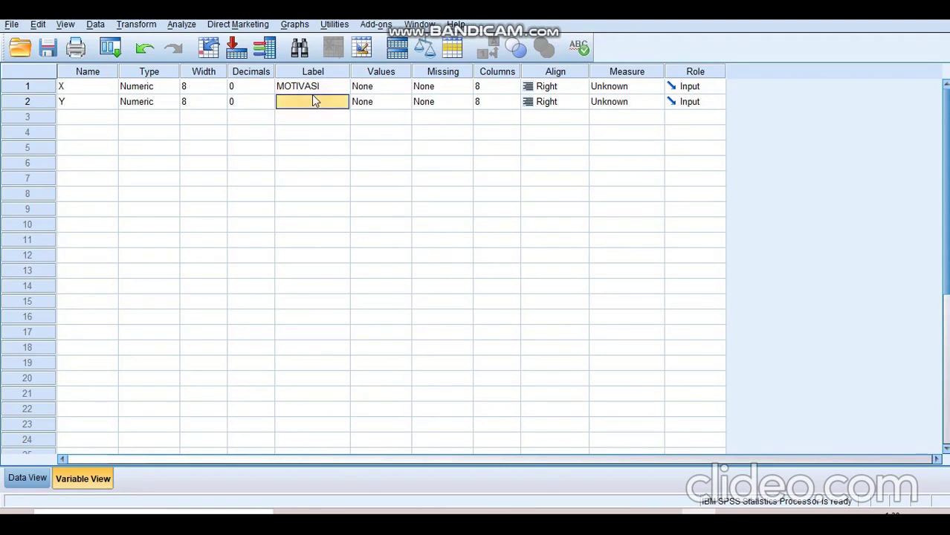
text(PRESTASI)
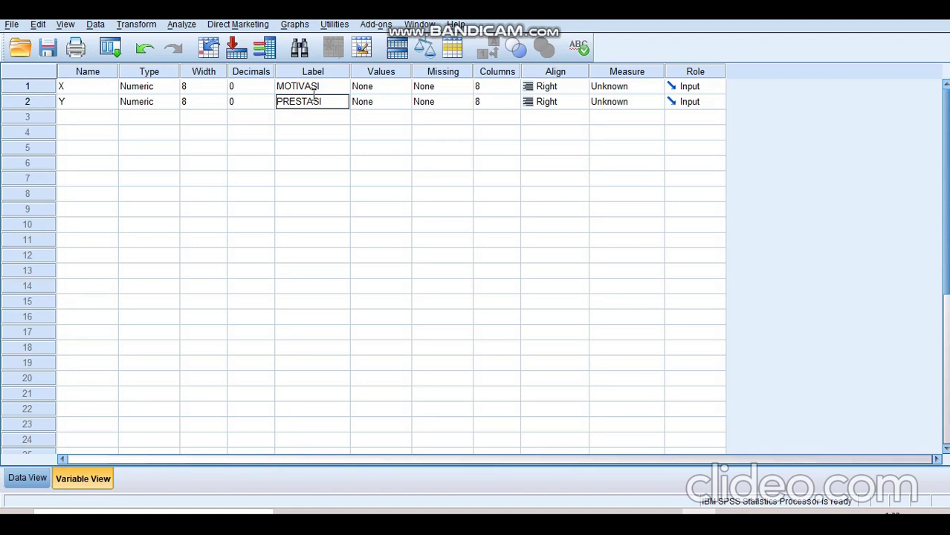
click(312, 148)
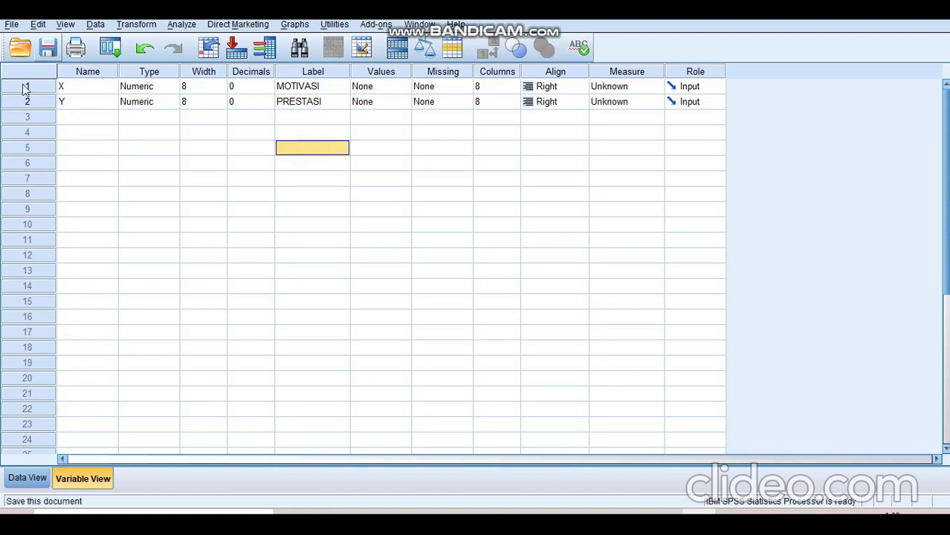
Step: Set up a Linear Regression with MOTIVASI [X] as the independent variable and PRESTASI [Y] as the dependent variable
click(28, 477)
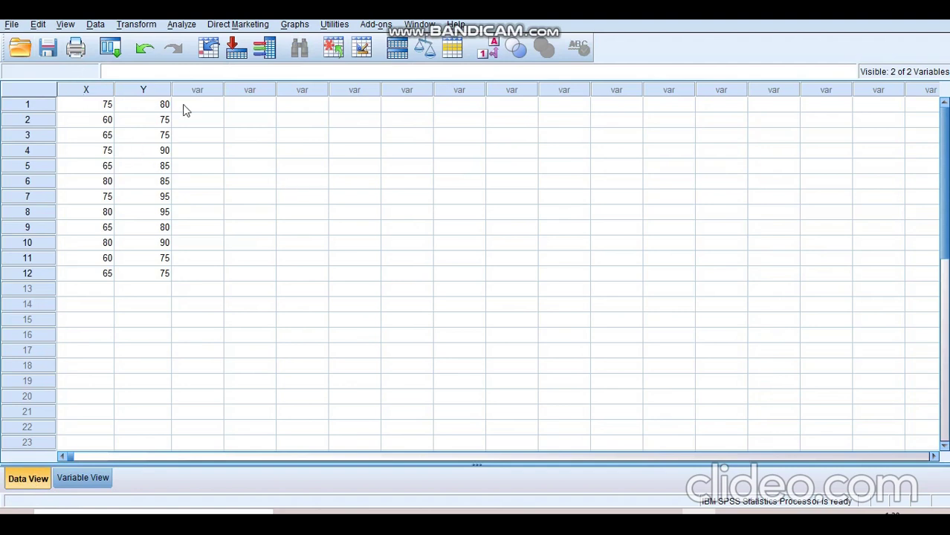
click(180, 29)
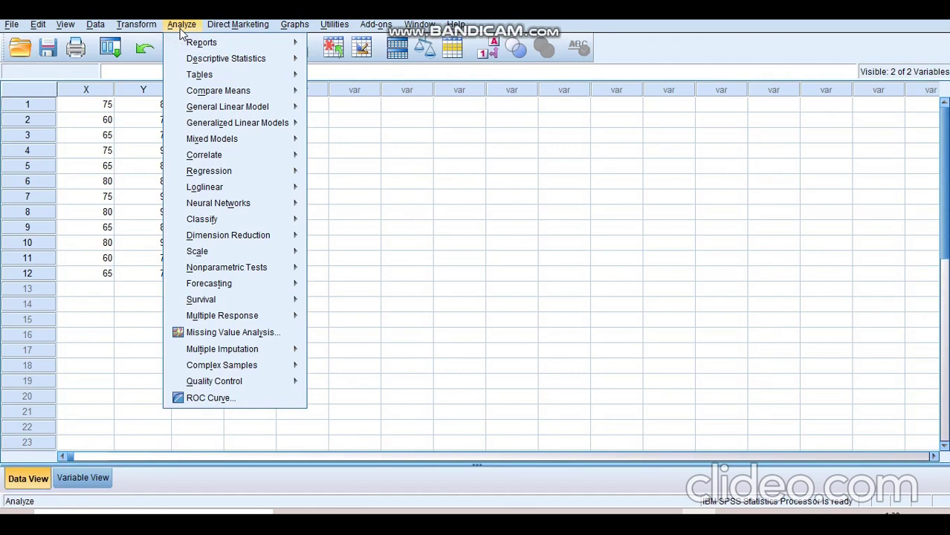
mouse_move(215, 176)
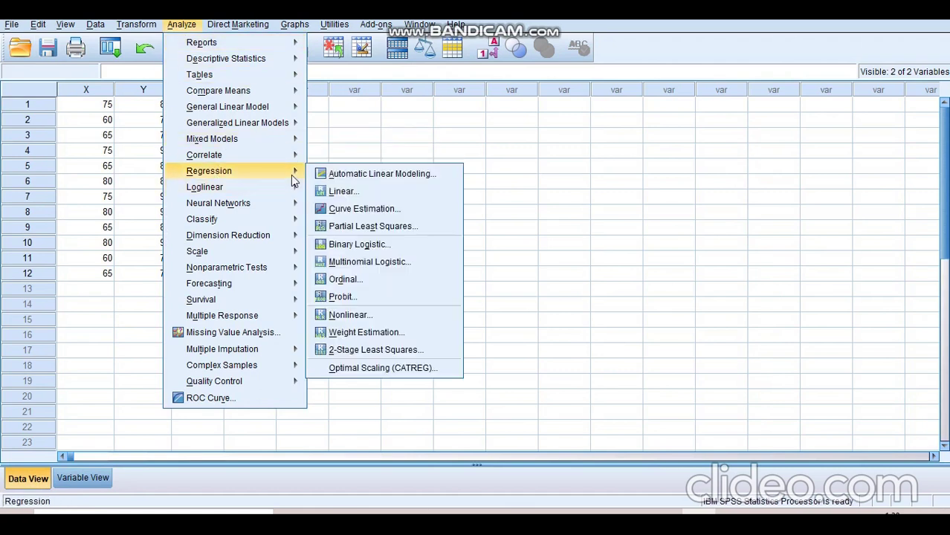
click(363, 193)
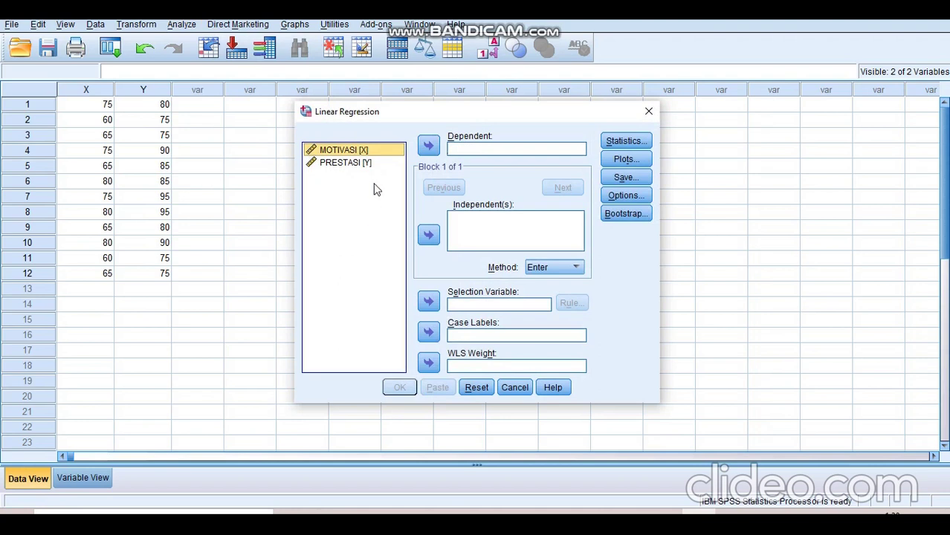
click(354, 152)
click(429, 236)
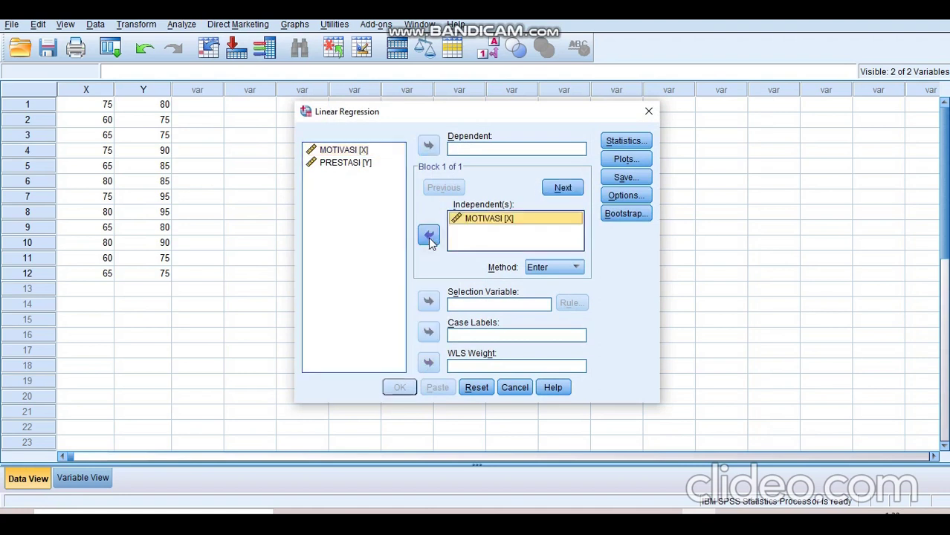
click(369, 165)
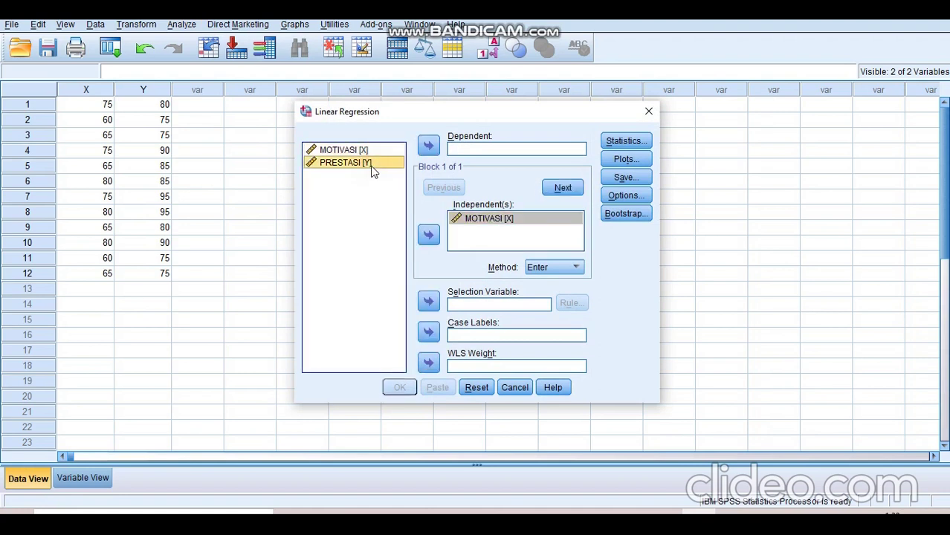
click(429, 146)
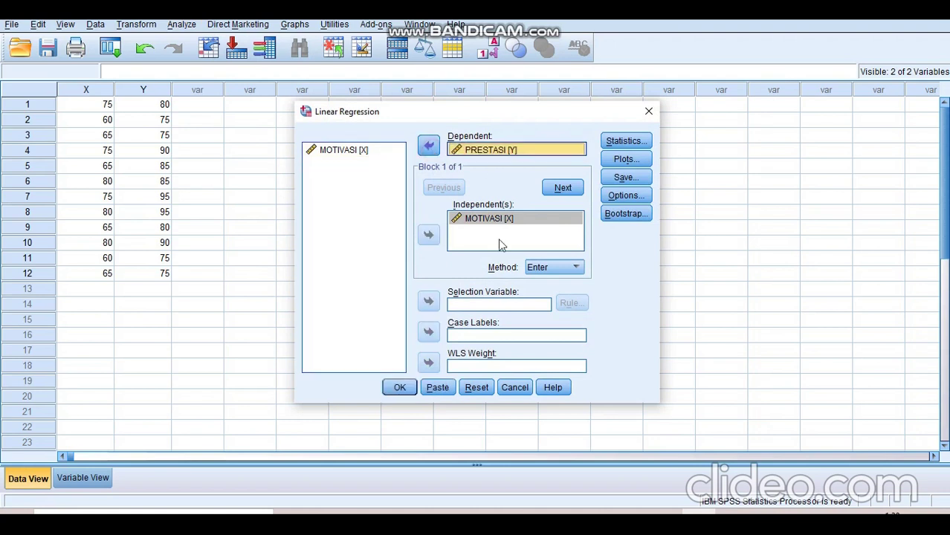
Step: Run the regression and review the Model Summary, ANOVA and Coefficients tables in the output
click(401, 389)
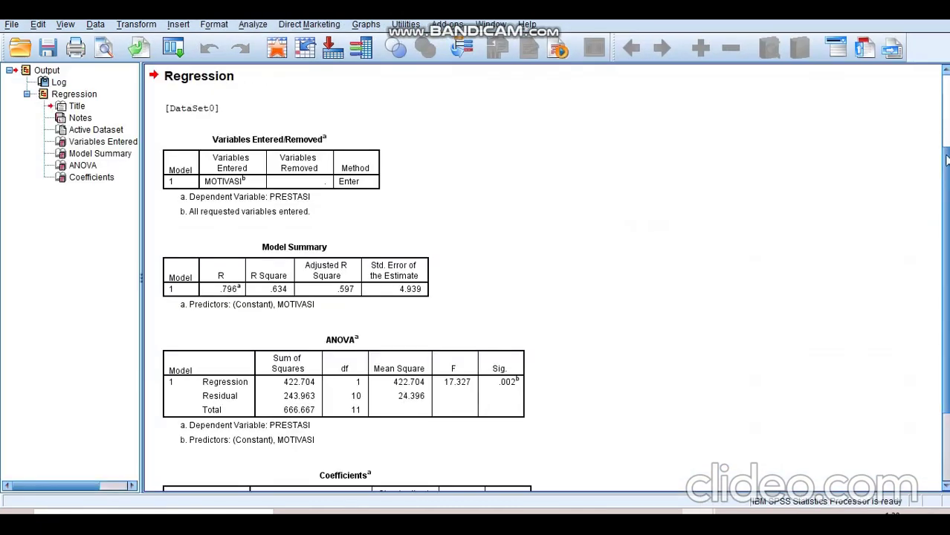
drag(946, 174, 943, 253)
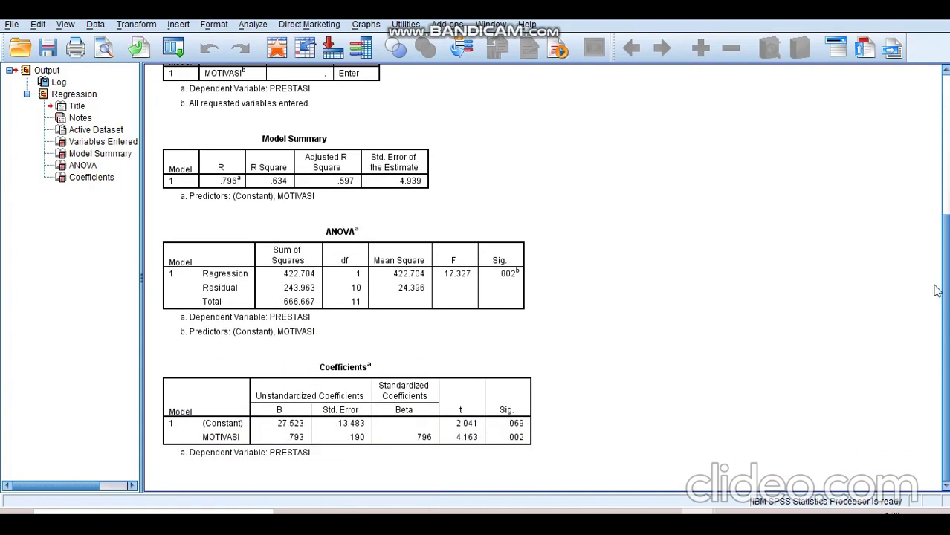
scroll(942, 321, up, 3)
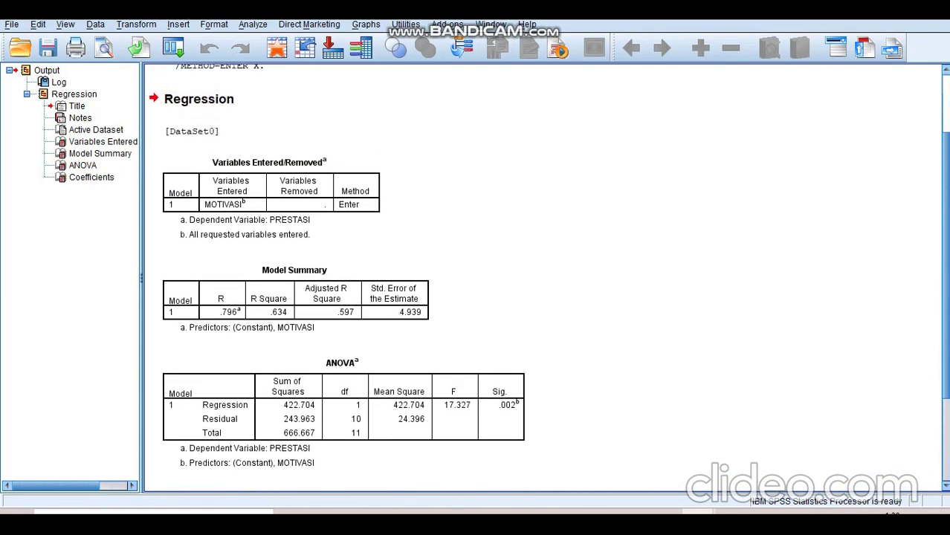
scroll(556, 282, down, 3)
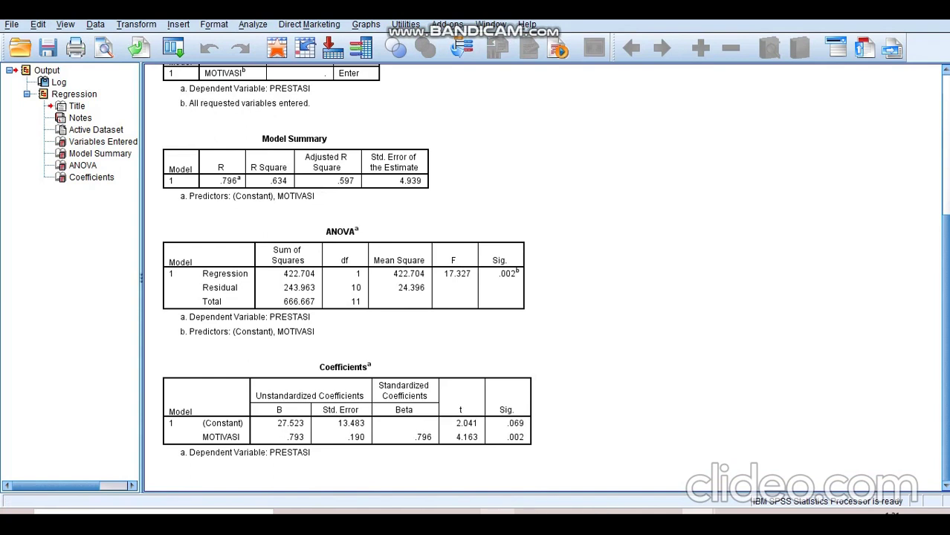
Step: Switch to the blank Word document and write the title "LANGKAH-LANGKAH UJI HIPOTESIS UNTUK MELIHAT PENGARUH ANTARA MOTIVASI TERHADAP PRESTASI"
key(alt+Tab)
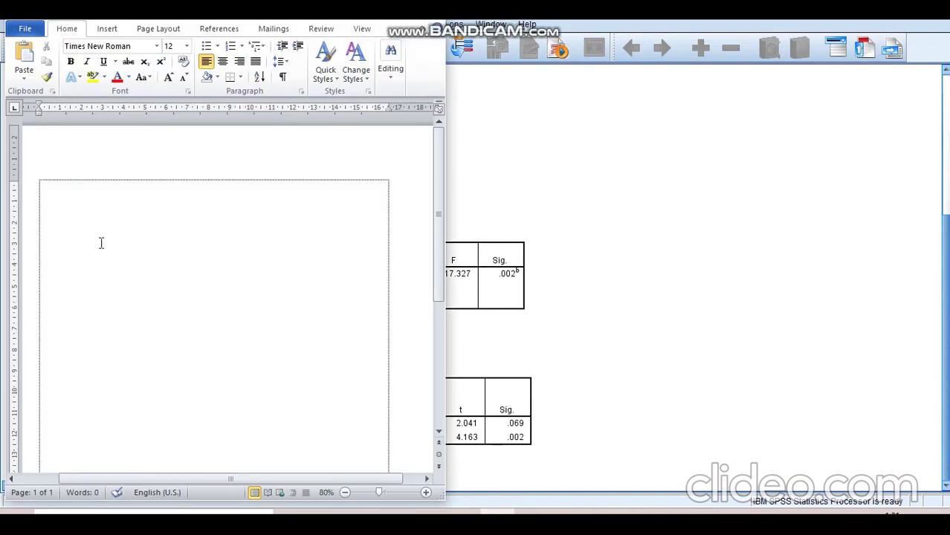
text(PE)
key(BackSpace)
key(BackSpace)
text(SD)
key(BackSpace)
key(BackSpace)
text(LANGKAH-LANGKAH)
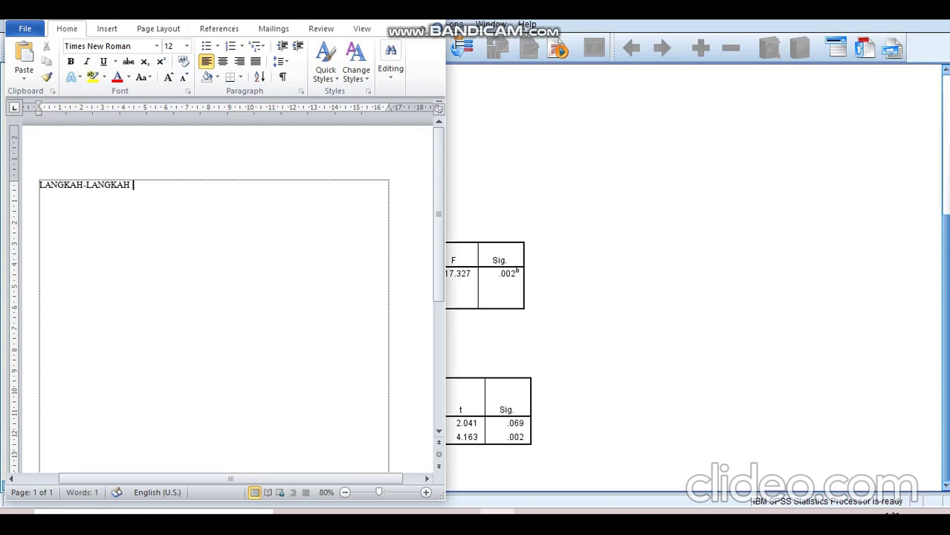
text( UJI HIPOTESIS U)
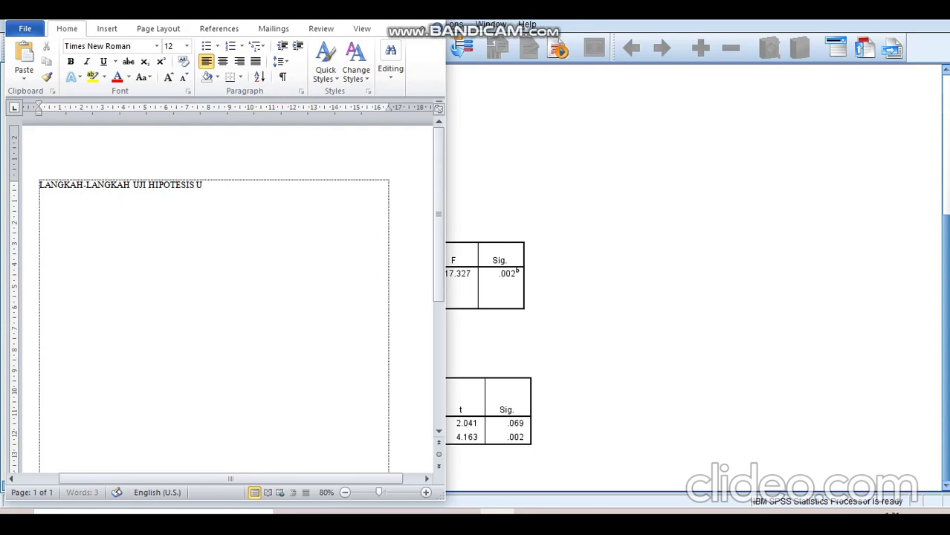
text(NTUK MELIHAT PENGARUH AN)
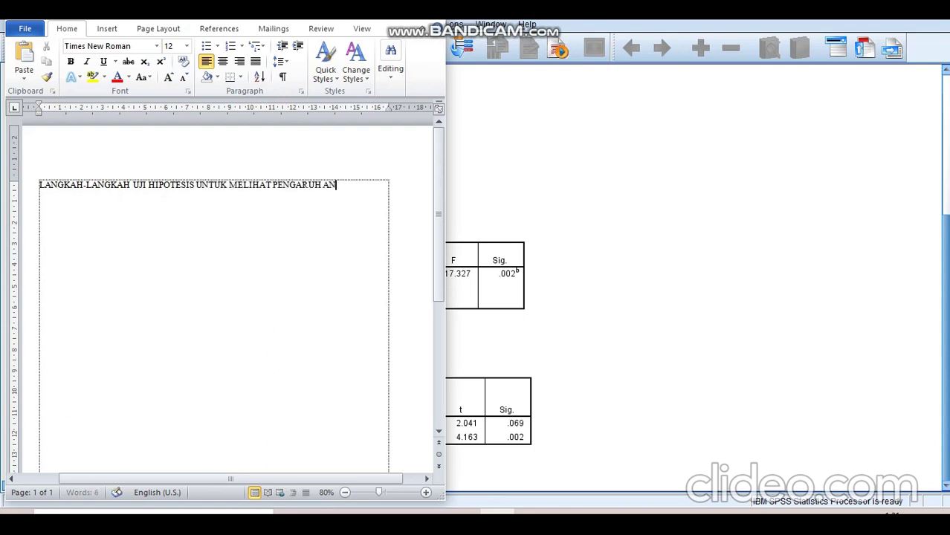
text(TARA MOTIVASI DA)
key(BackSpace)
key(BackSpace)
text(TERHADAP PRESTASI)
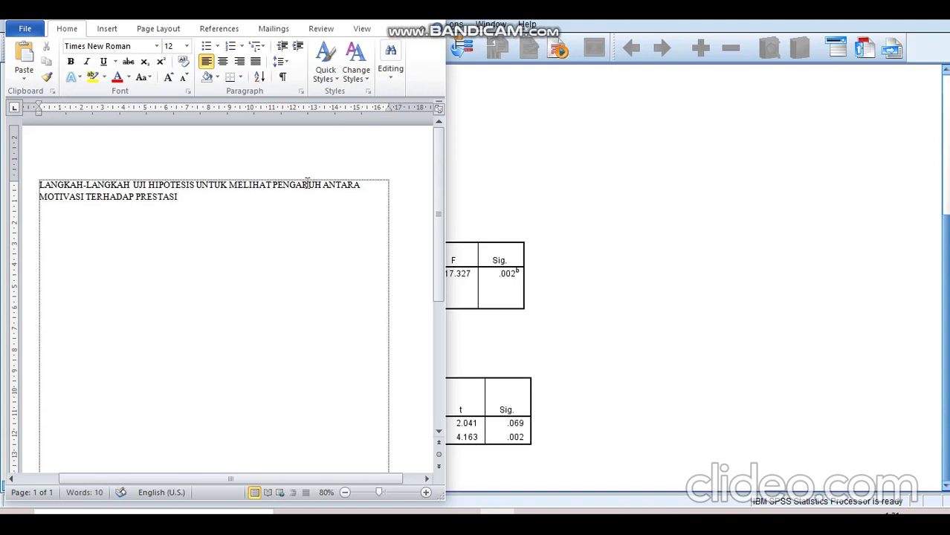
Step: Maximize the Word document window and enlarge the page to 110% zoom
drag(396, 29, 401, 74)
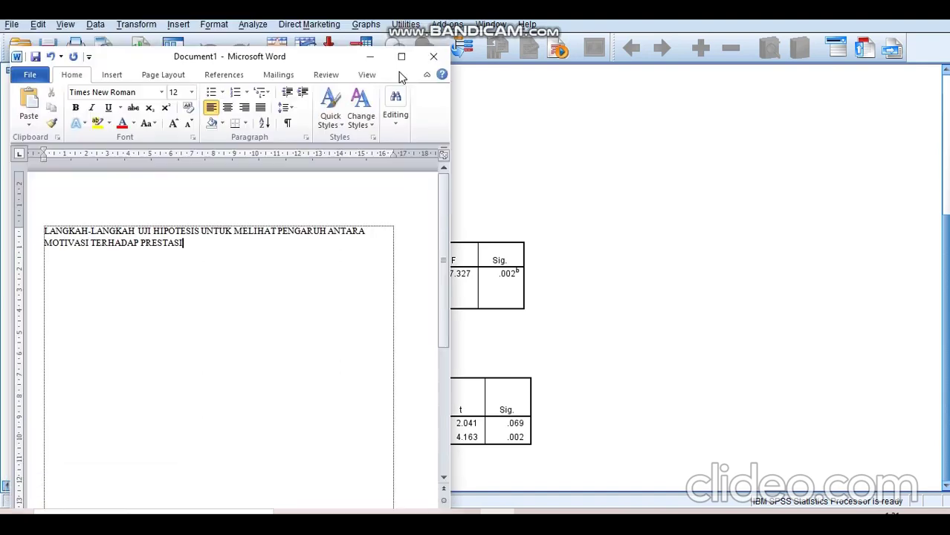
double_click(401, 58)
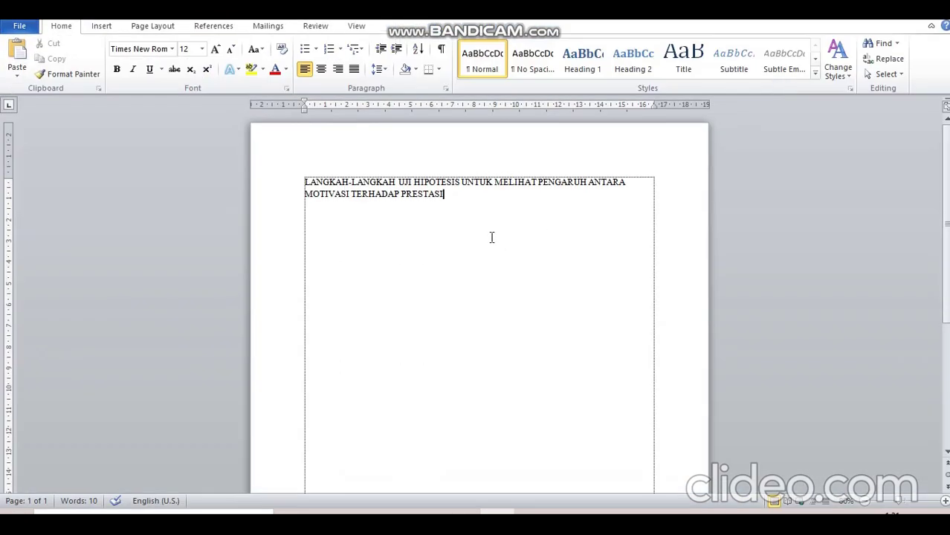
scroll(491, 237, up, 3)
Step: Start a numbered list below the title with "Menentukan Hipotesis" as item 1, and add an empty item 2
key(Return)
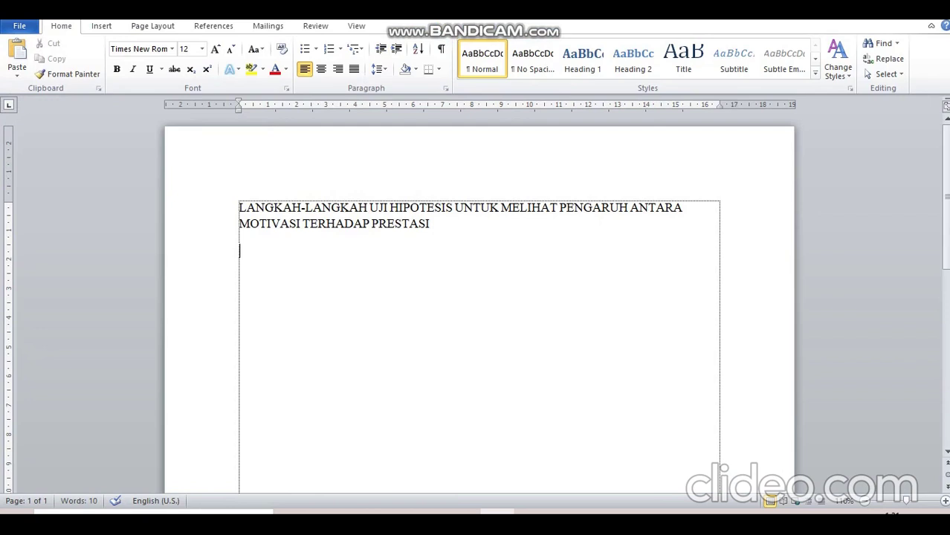
text(1. Menetuka)
key(BackSpace)
key(BackSpace)
key(BackSpace)
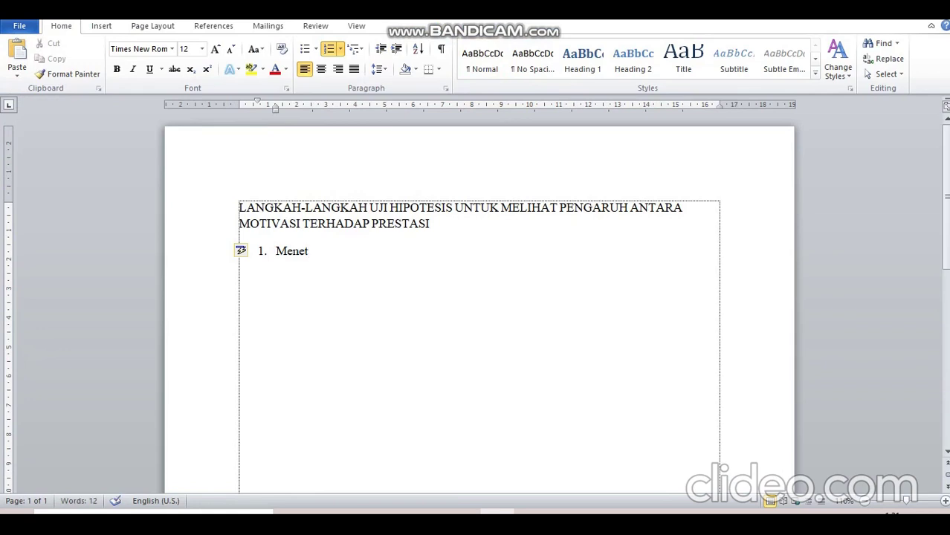
text(tukan Hipotesis)
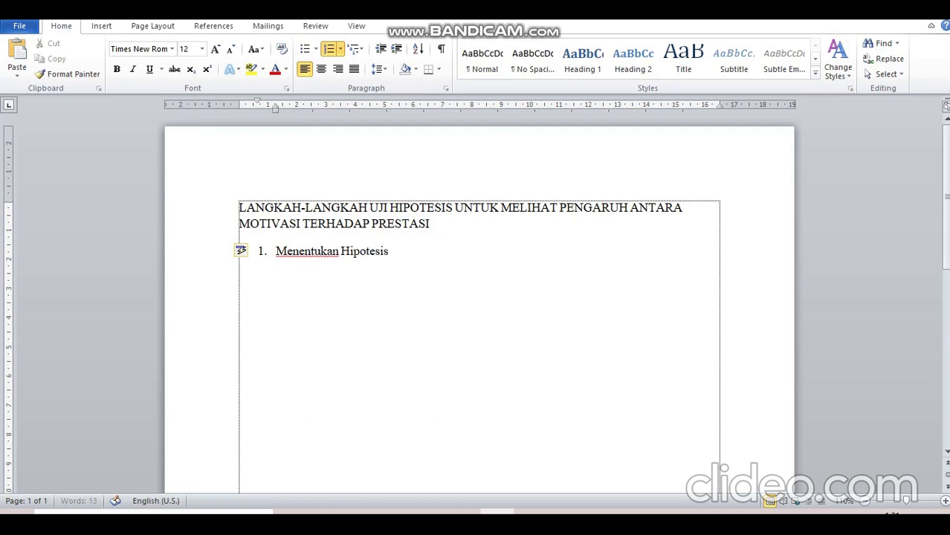
key(Return)
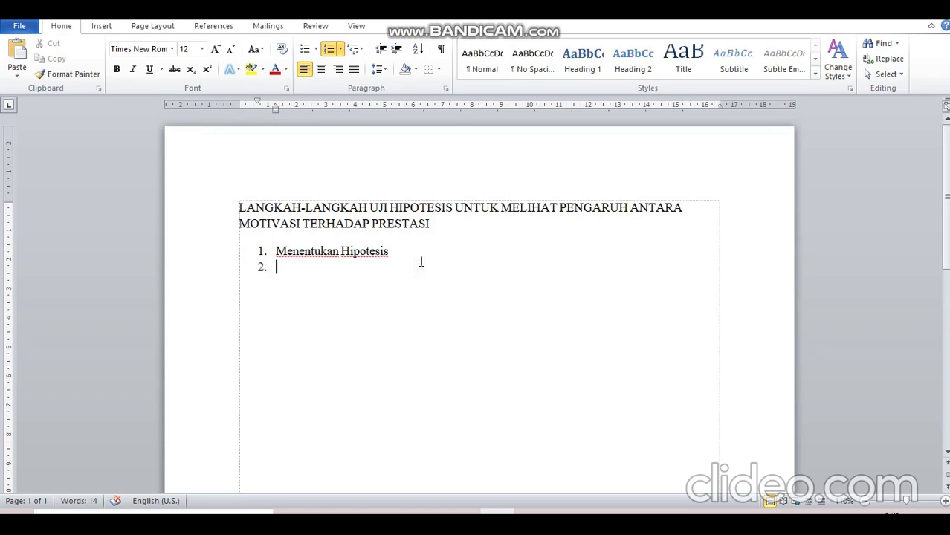
Step: Under item 1, add a dashed sub-item reading "Ho= Tidak ada pengaruh antara motivasi terhadap prestasi"
click(401, 249)
key(Return)
key(BackSpace)
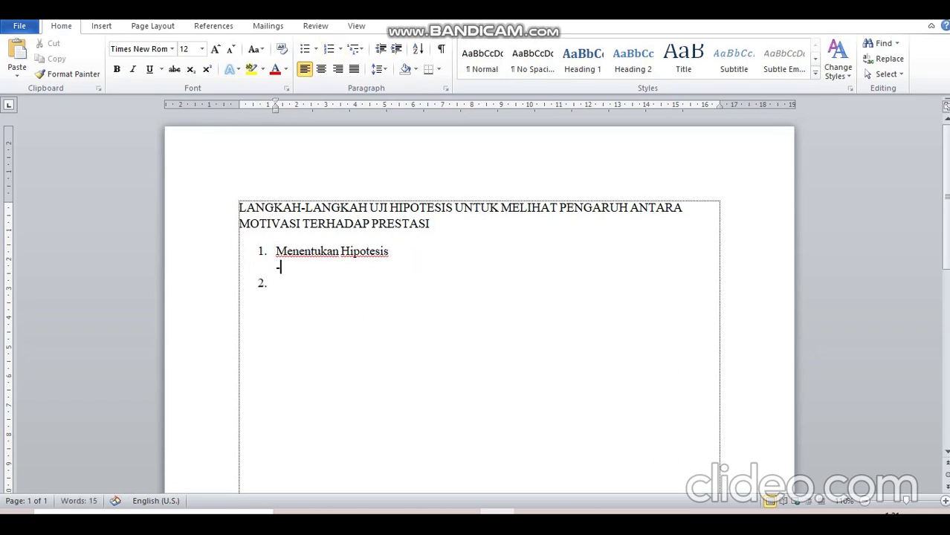
text(- H)
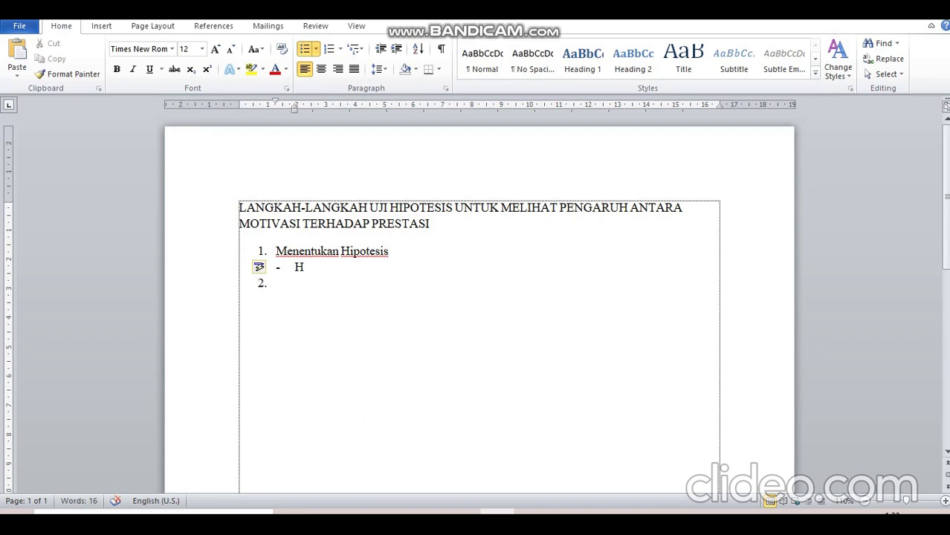
text(0)
key(BackSpace)
text(o= Tidak ada pengaruh antara motivasi terha)
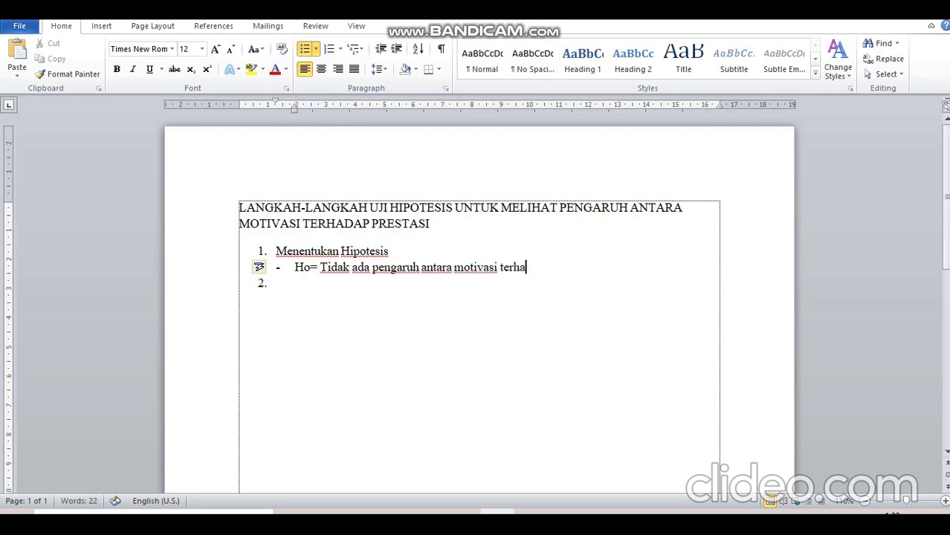
text(dap prestasi)
Step: Add a second dashed sub-item reading "H1= Ada pengaruh antara motivasi terhadap prestasi", leaving no blank line before item 2
key(Return)
text(H1= Ada pengaruh antara mo)
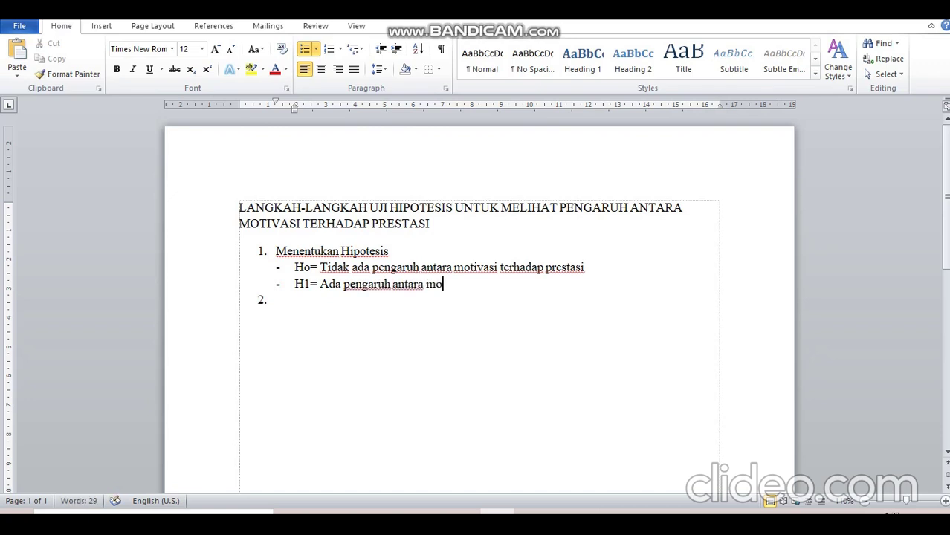
text(tivasi ter)
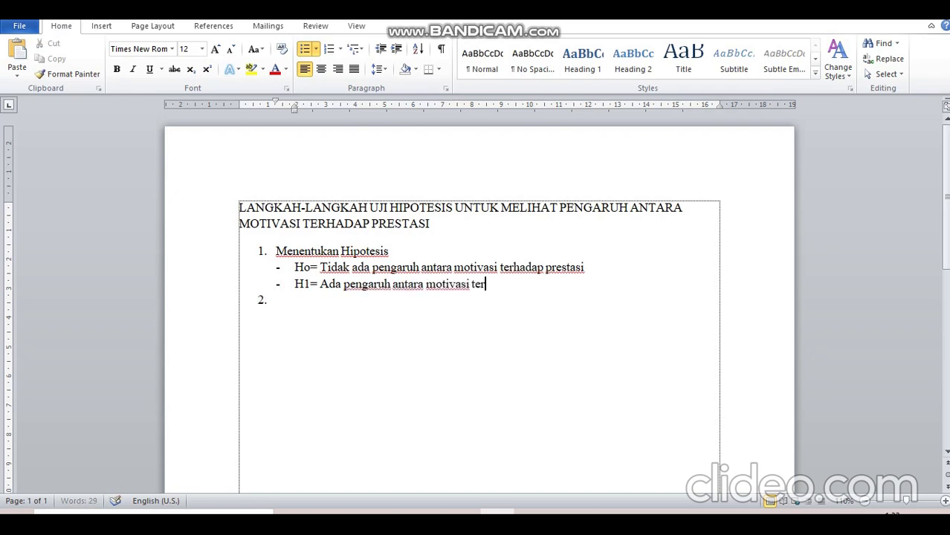
text(hadap prestasu)
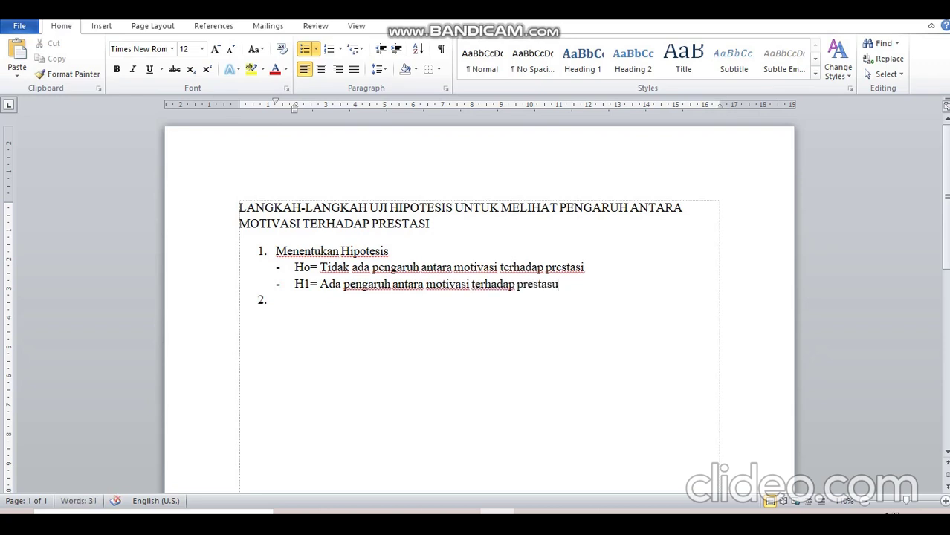
text(i)
key(Return)
key(BackSpace)
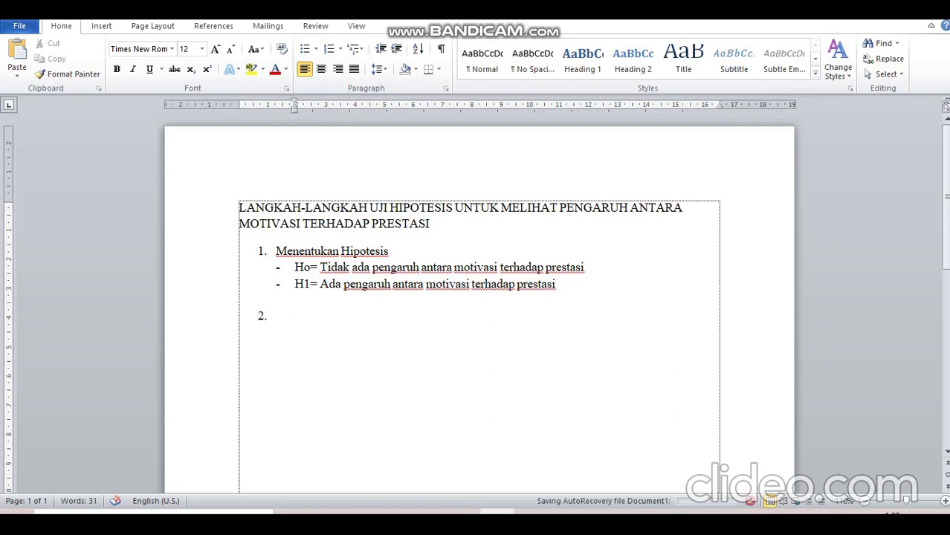
key(Delete)
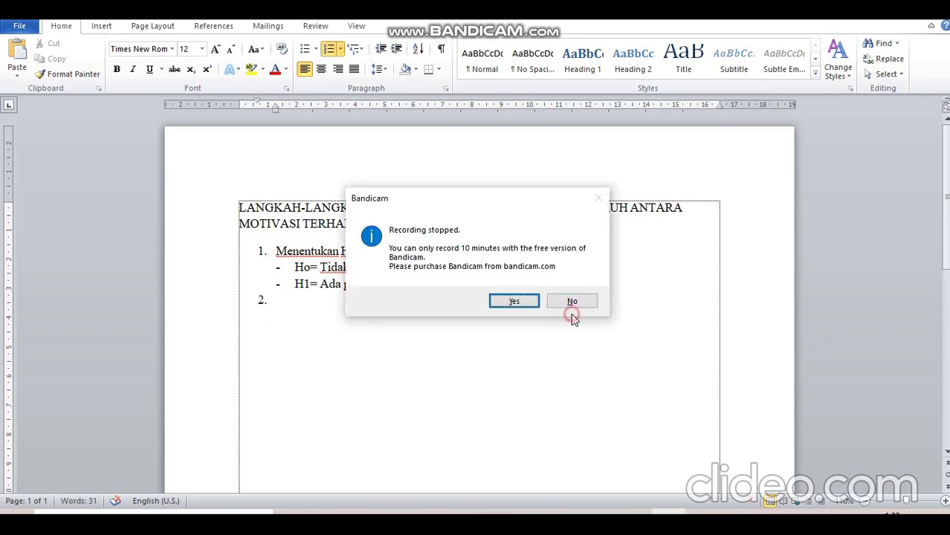
click(570, 302)
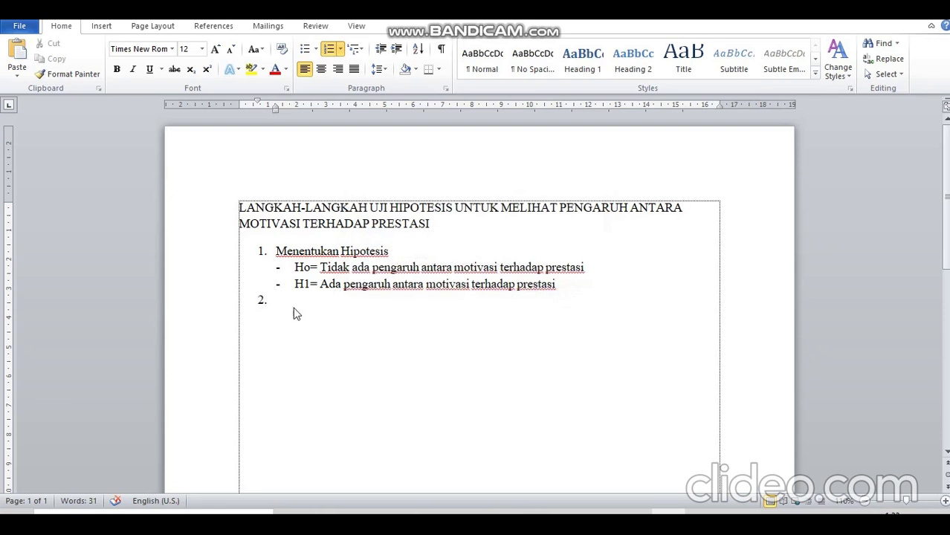
Step: Begin list item 2 with the text "Tentukan Nilai"
text(Tentukan)
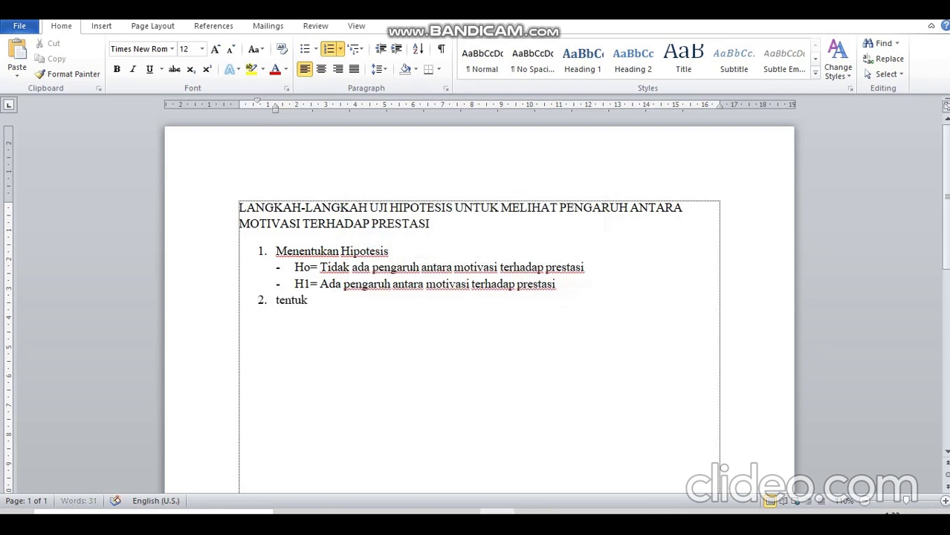
text( NIL)
key(BackSpace)
key(BackSpace)
text(ilai)
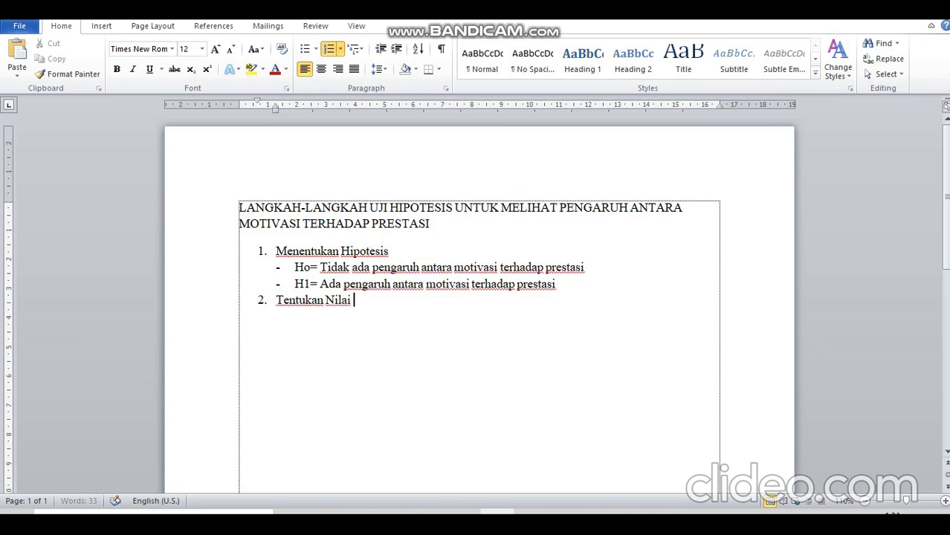
Step: Complete item 2 with an inline equation reading α = 5% = 0,05, and add an empty item 3
key(alt+equal)
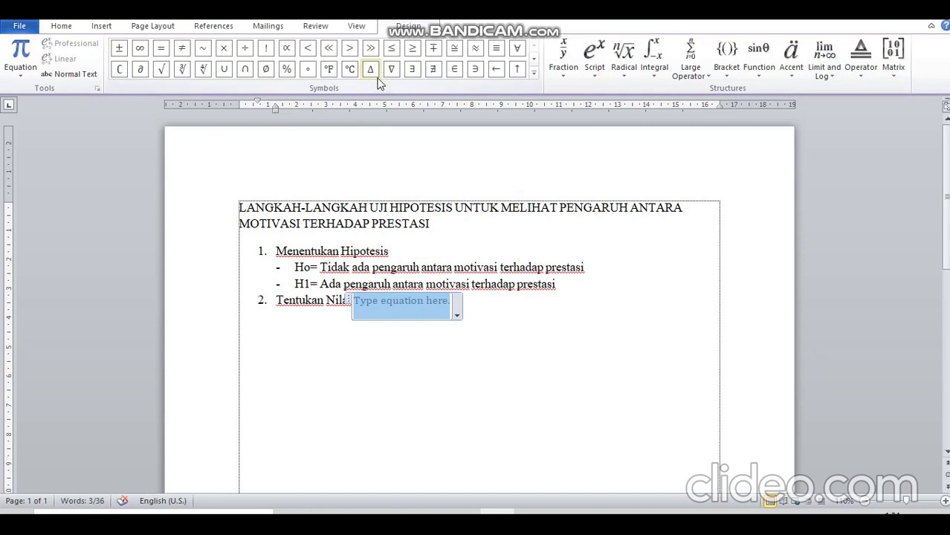
click(534, 72)
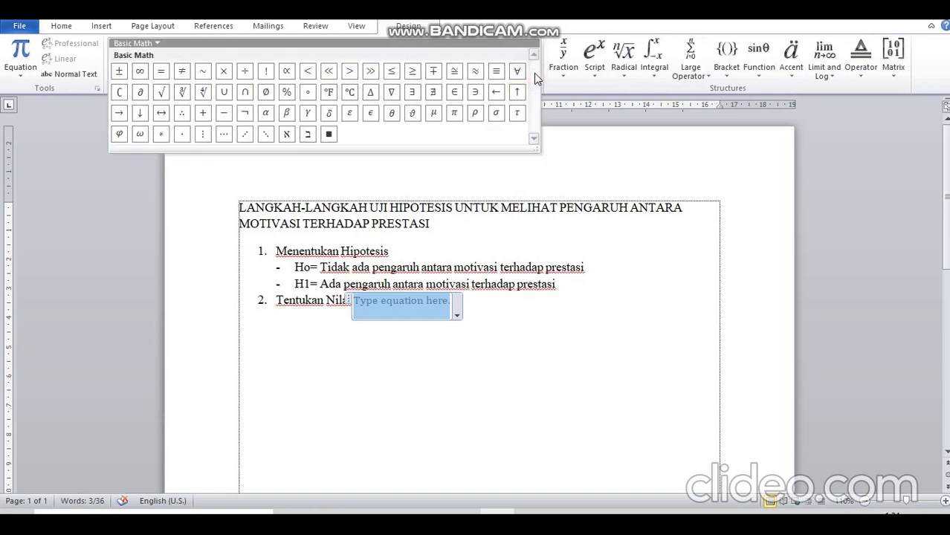
click(266, 114)
text(=)
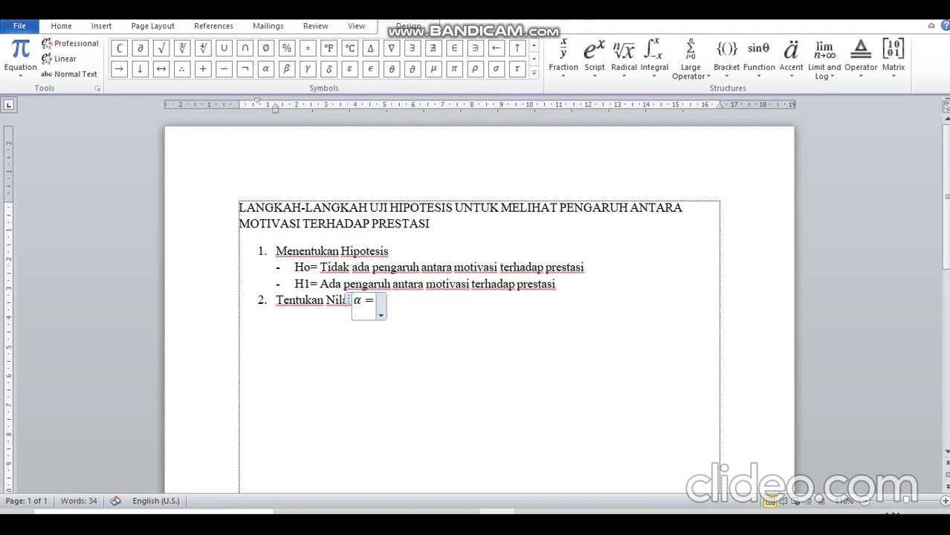
text( 5% = 0,05)
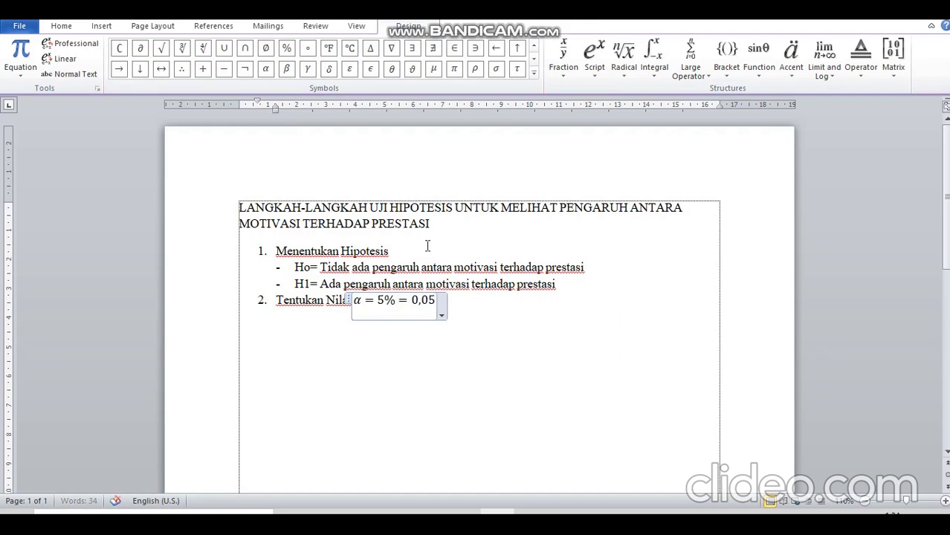
key(Right)
key(Return)
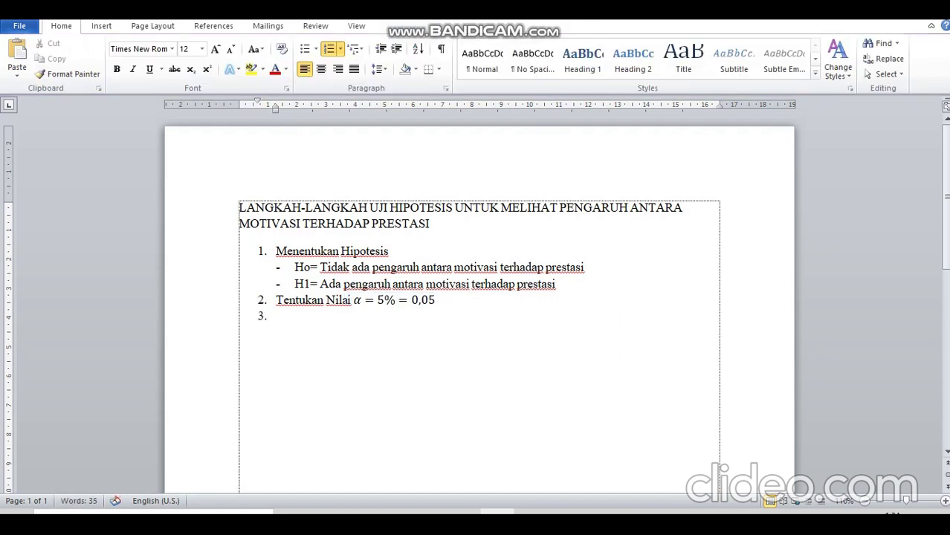
Step: Begin list item 3 with the text "Tentukan nilai t table ="
text(Tentukan nil)
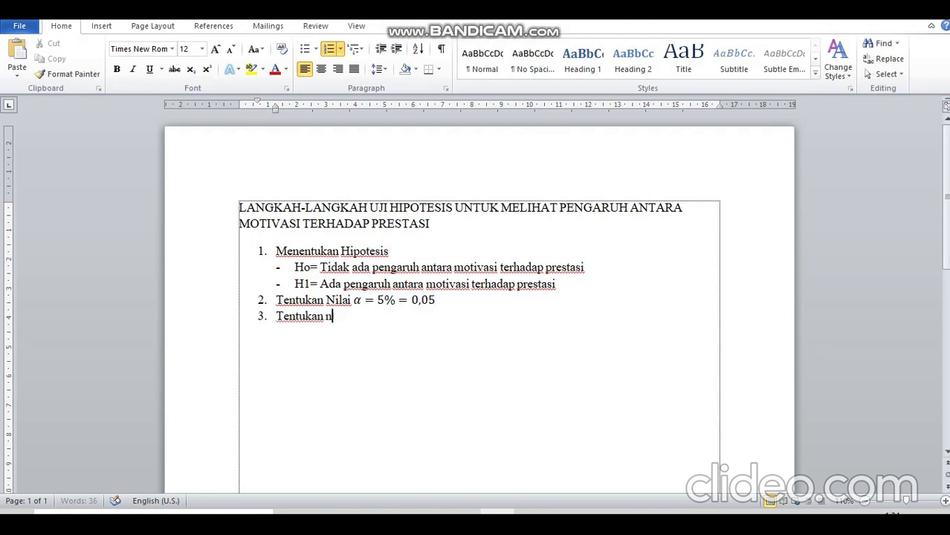
text(t ta)
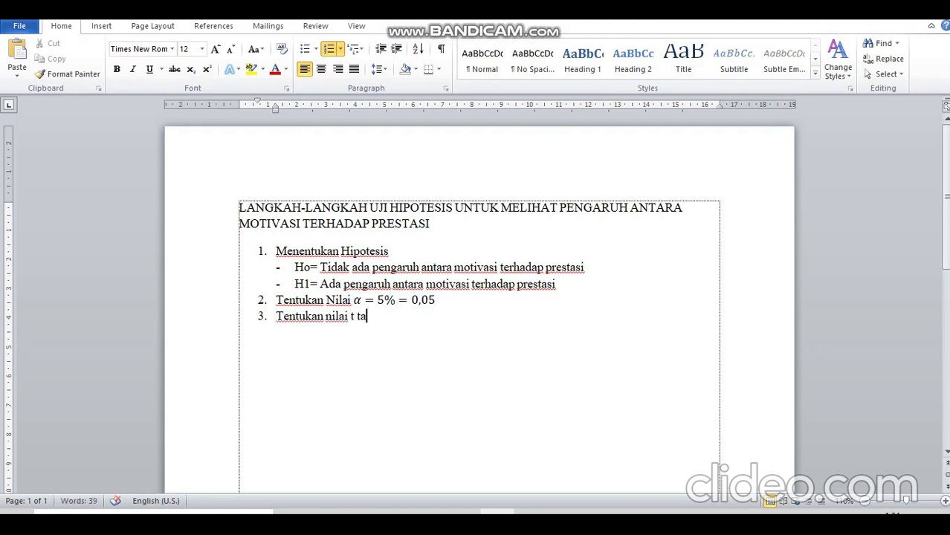
text(ble =)
Step: Insert an inline equation at the end of item 3 reading t(α/2, n−k), with α/2 as a stacked fraction
key(alt+equal)
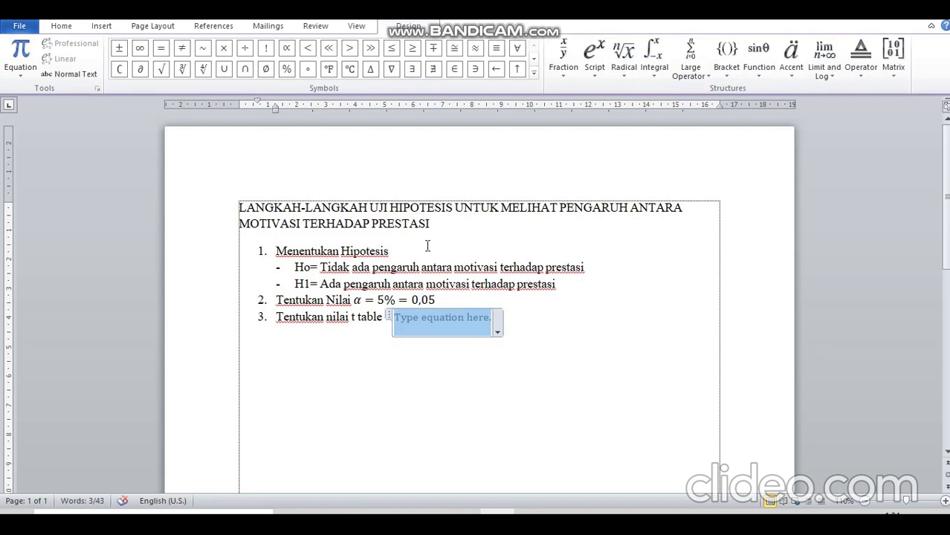
text(t()
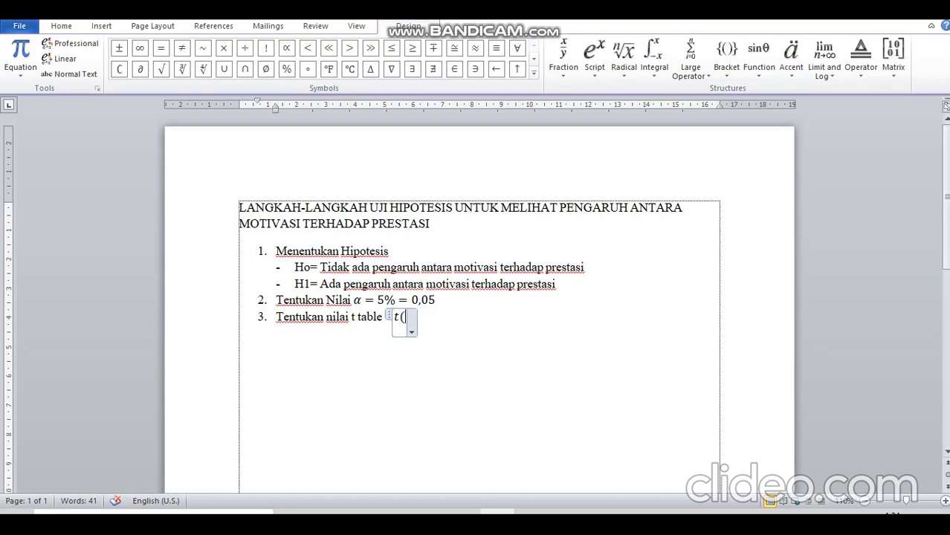
key(Right)
click(535, 72)
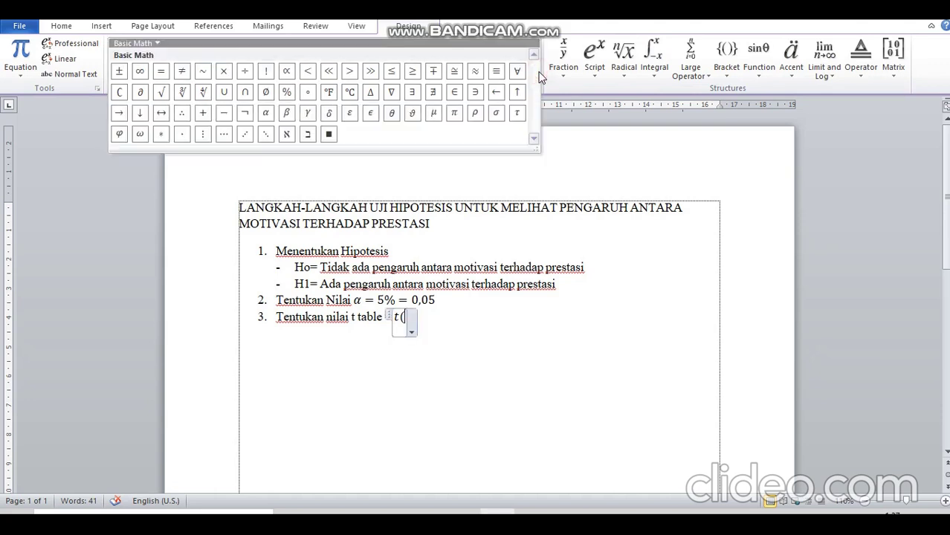
click(264, 113)
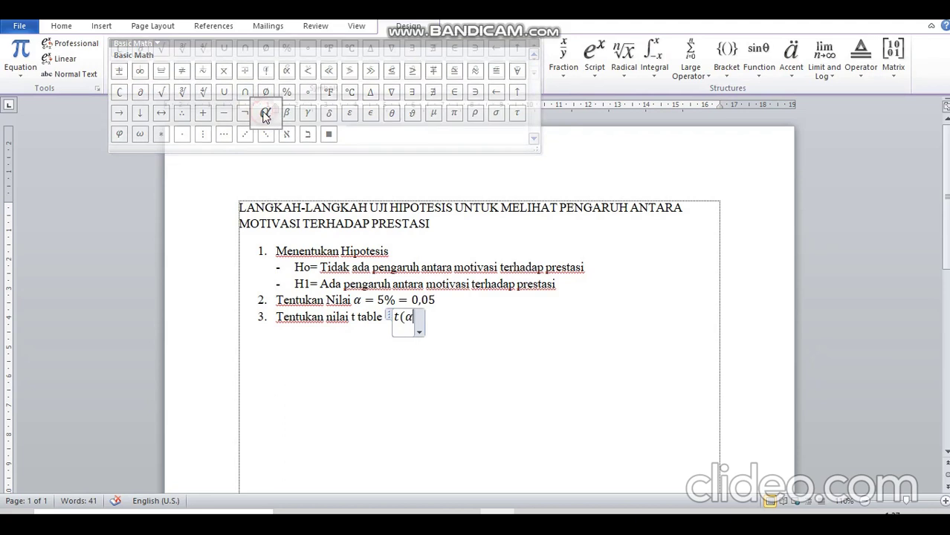
text(/2)
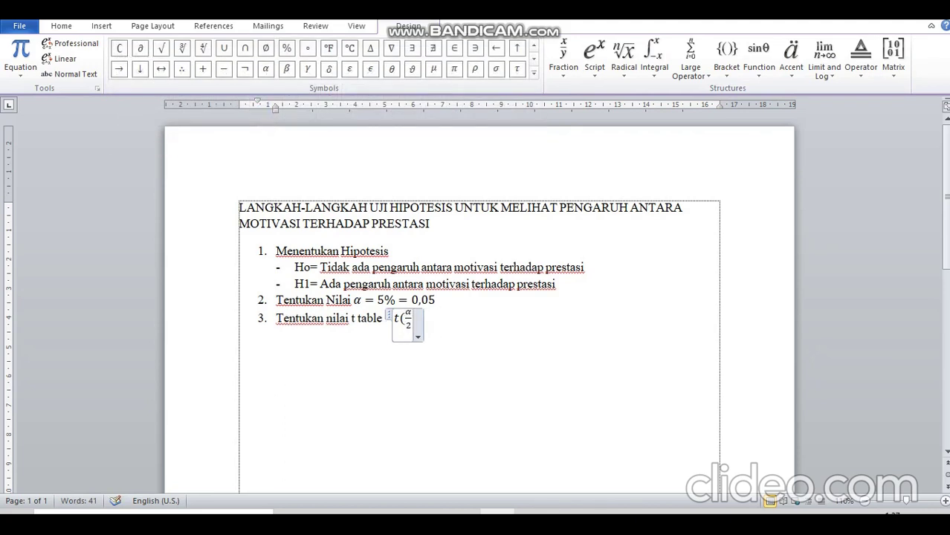
text( ,)
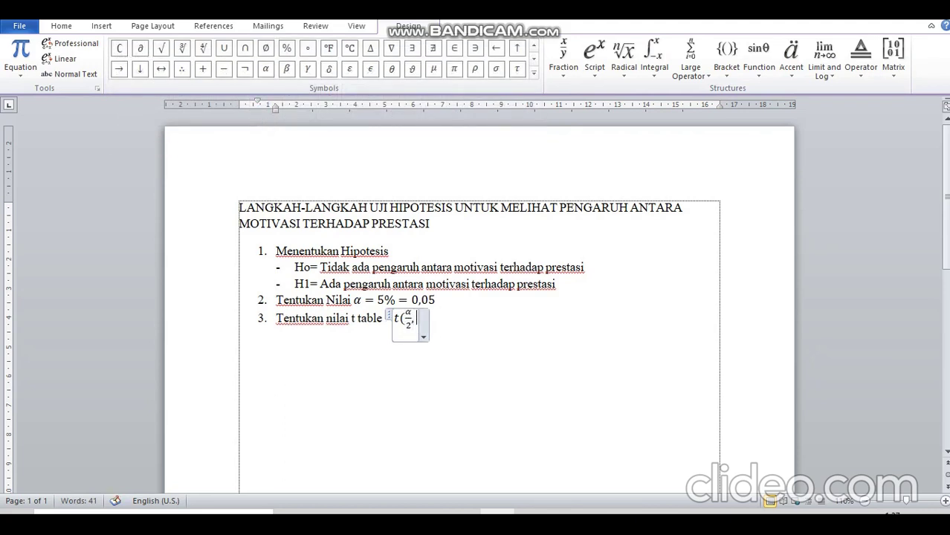
text(n-k)
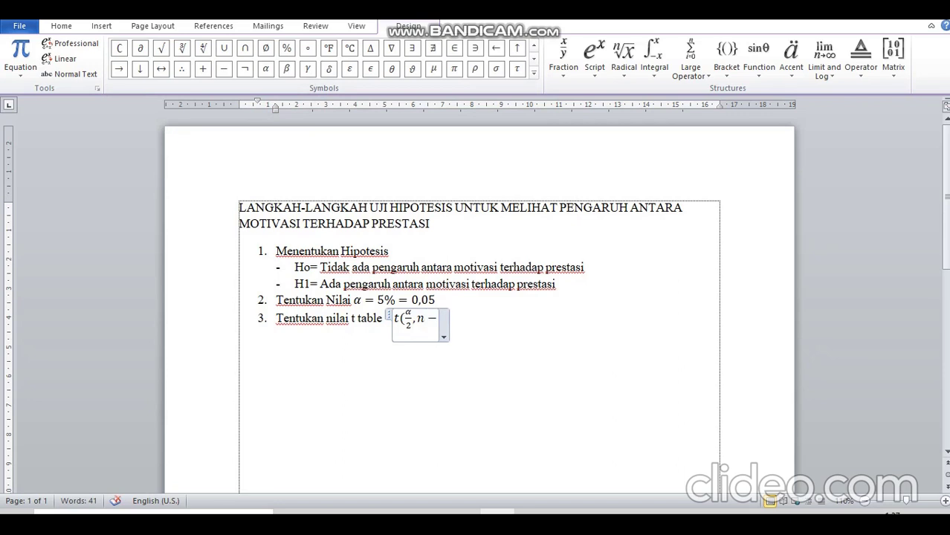
text())
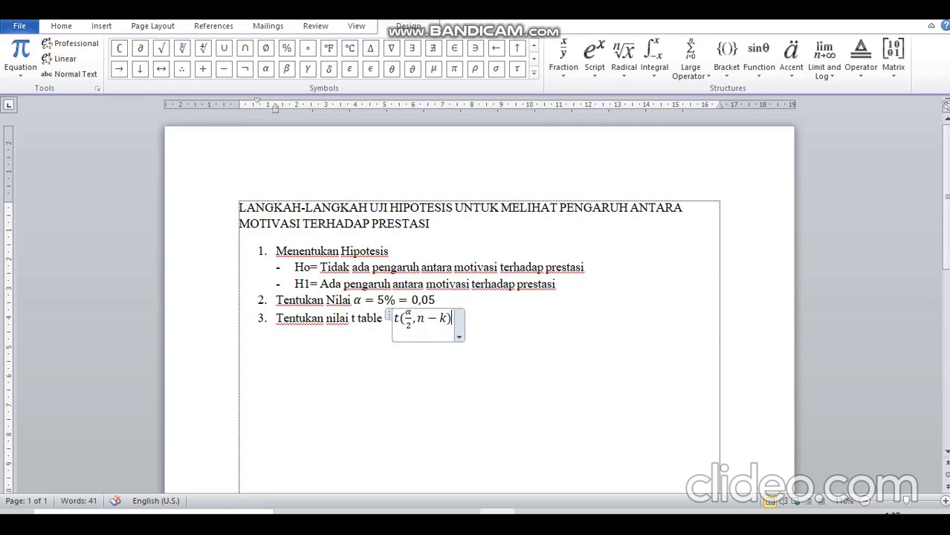
Step: Extend the item 3 equation with "atau t(α/2, n−k−1)" and leave the equation
text( a)
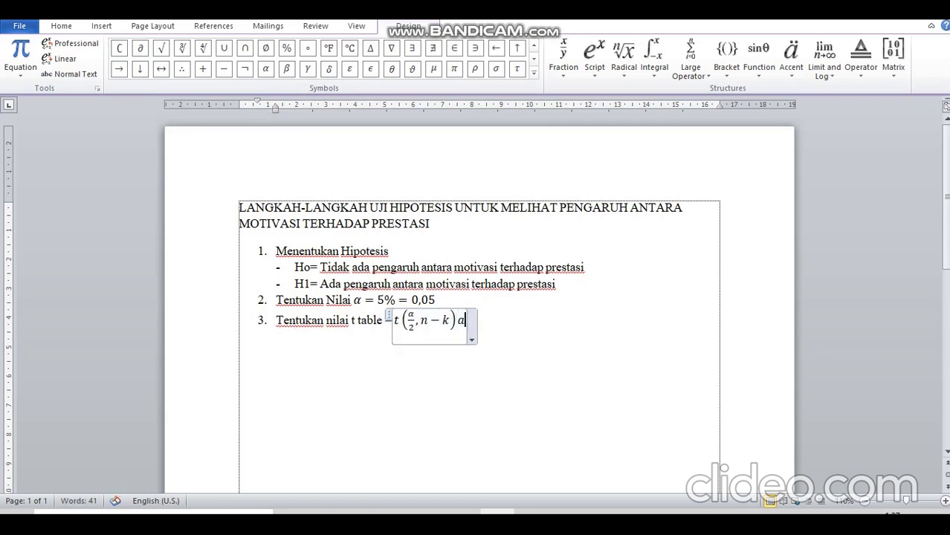
text(tau)
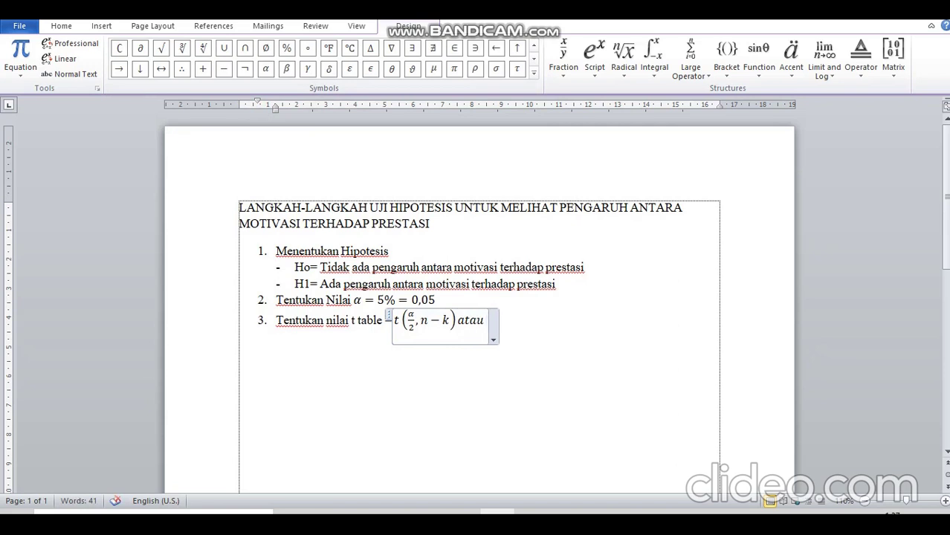
text( t()
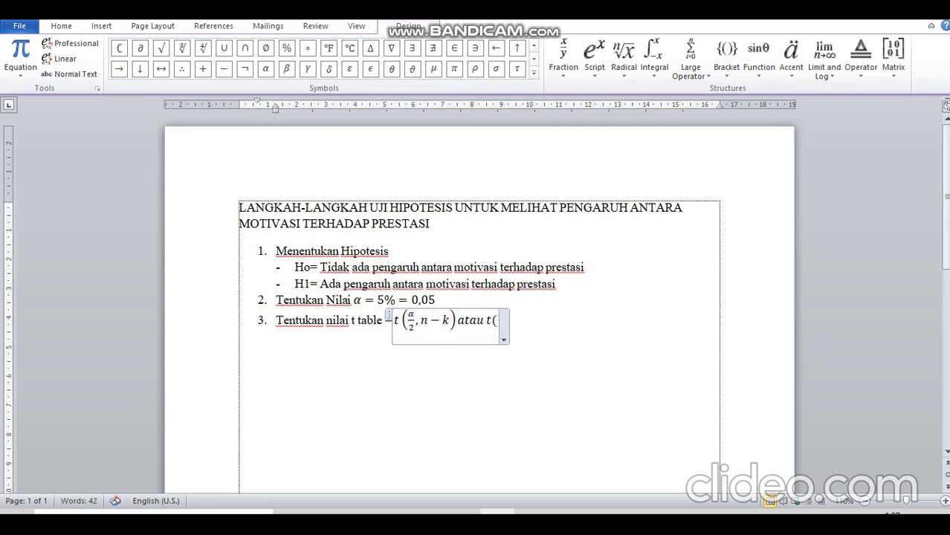
click(266, 70)
text(/2 )
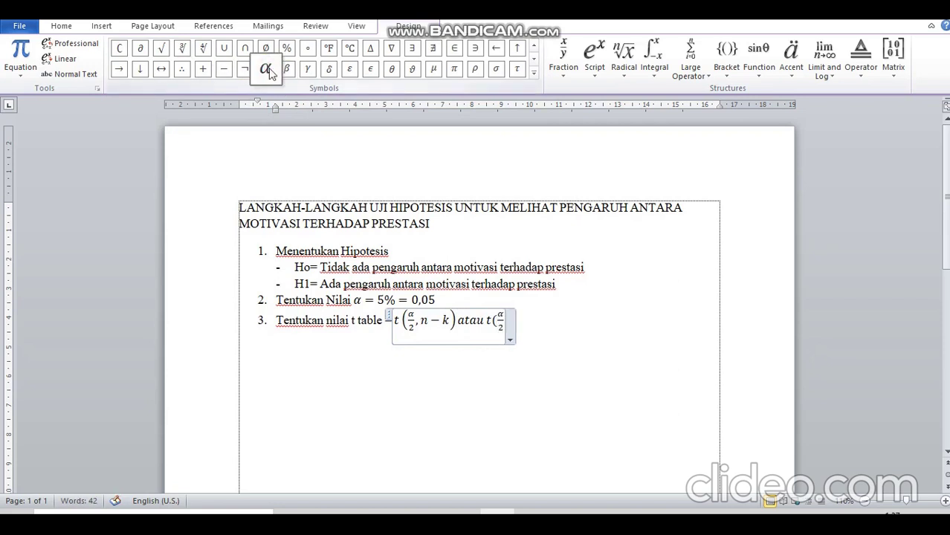
text(,n-k)
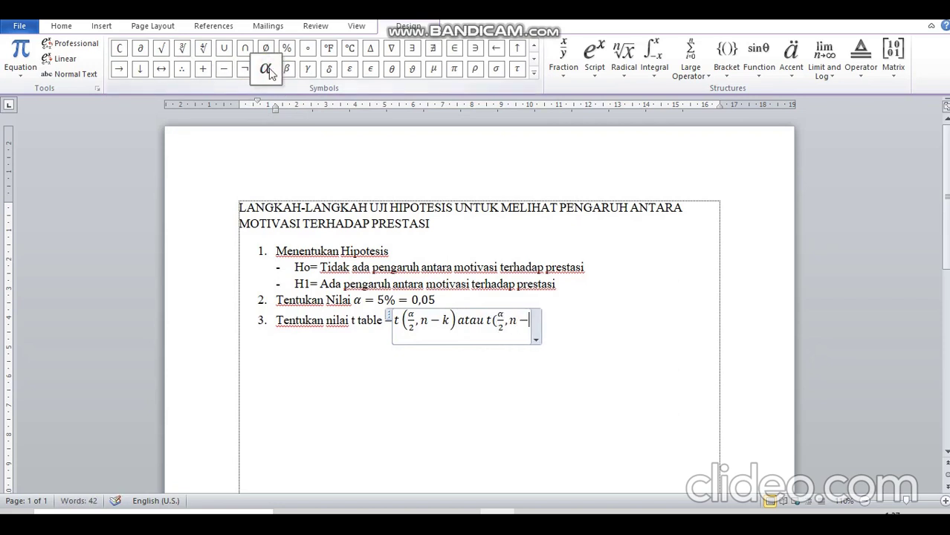
text(-1))
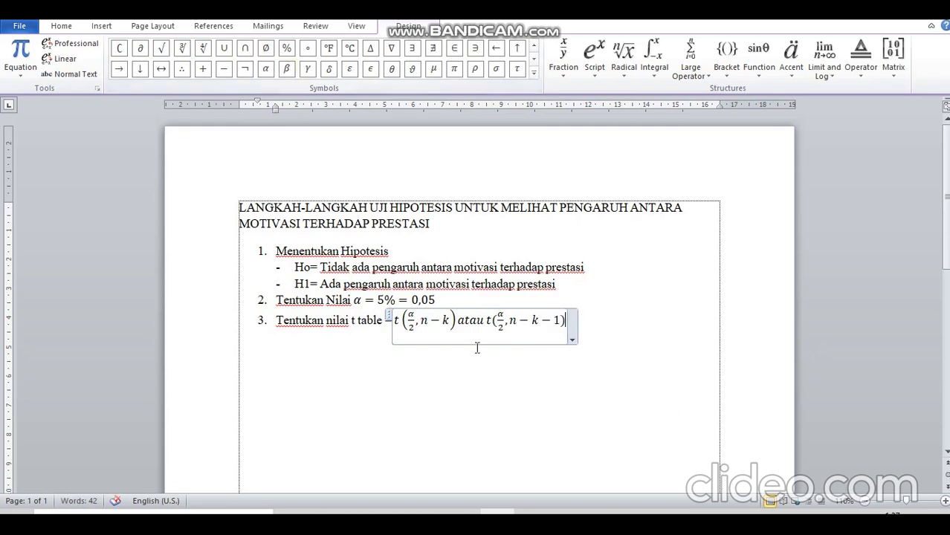
click(430, 383)
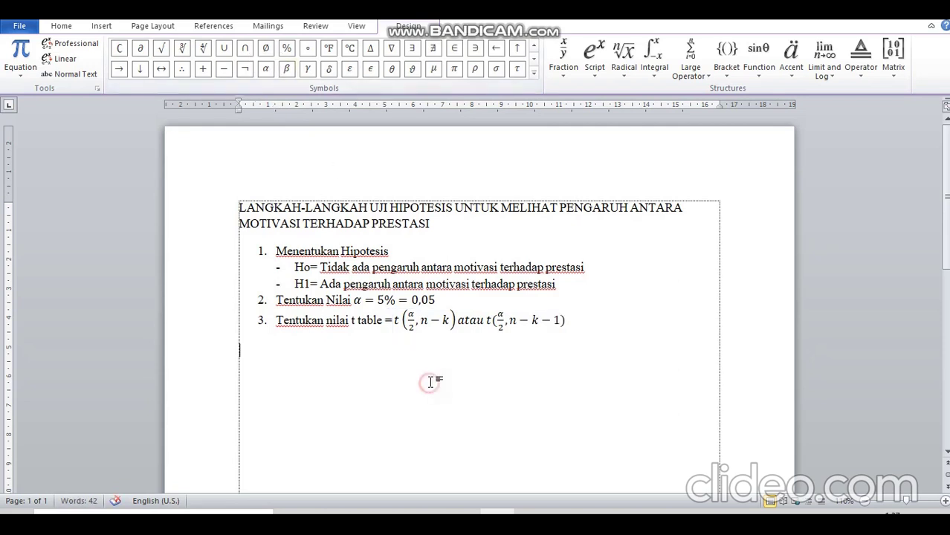
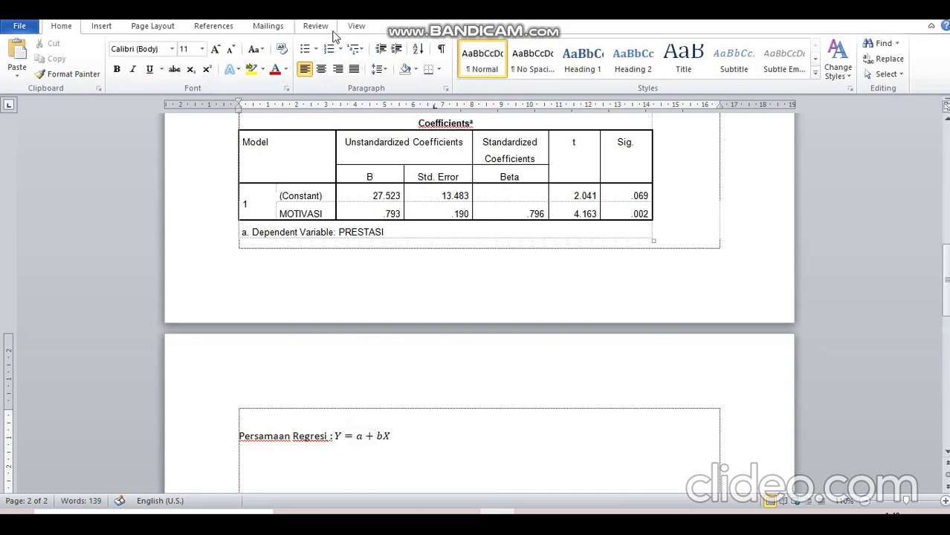
Step: Frame the B column of the Coefficients table with an unfilled rectangle about 3,76 cm high and 2,66 cm wide
click(108, 25)
click(206, 71)
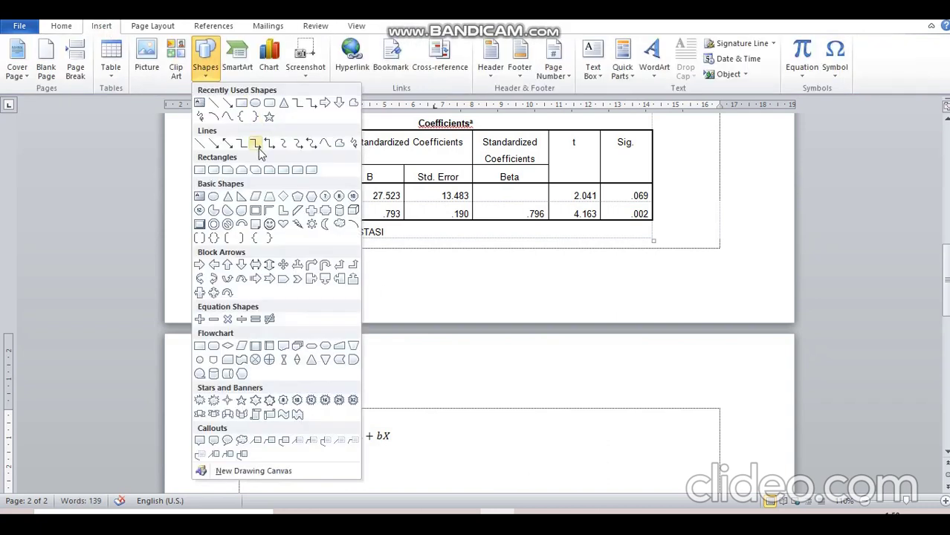
click(240, 103)
mouse_move(333, 121)
mouse_down()
mouse_move(373, 134)
mouse_move(422, 220)
mouse_move(413, 231)
mouse_up()
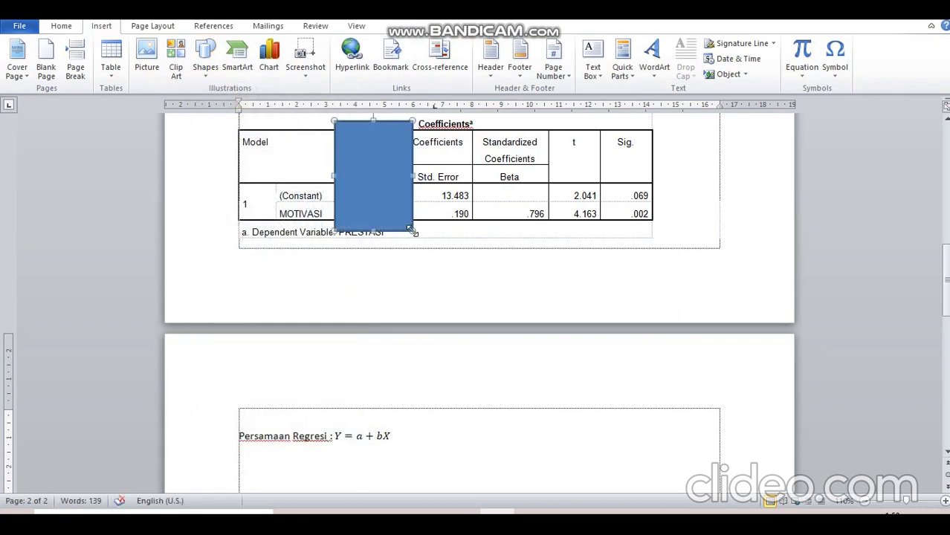
click(358, 48)
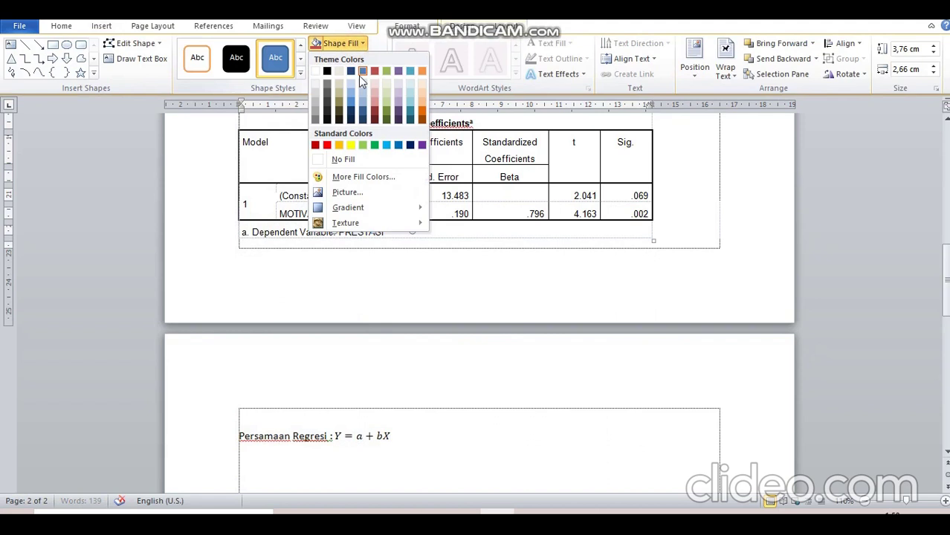
click(344, 157)
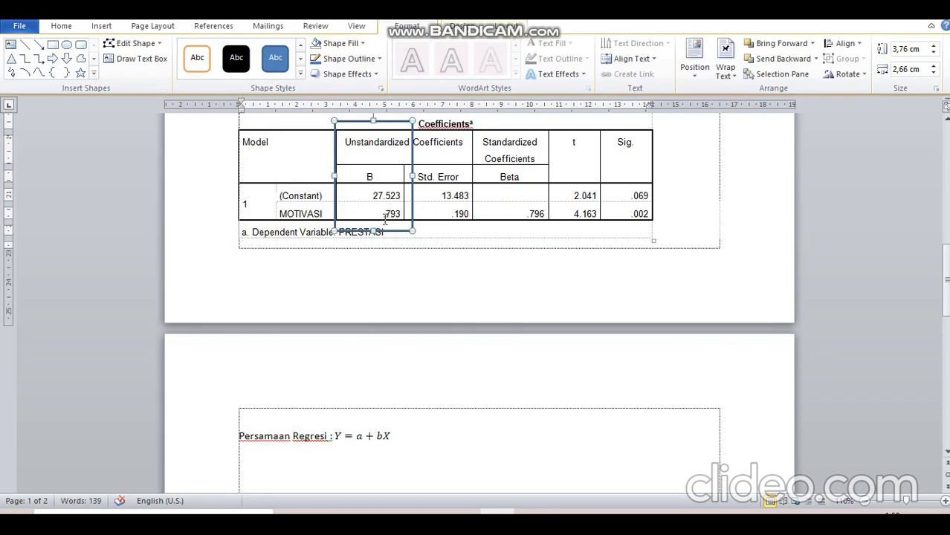
Step: Insert the equation Y = 27,523 + 0,793X on its own line below "Persamaan Regresi" and start a new paragraph under it
click(413, 435)
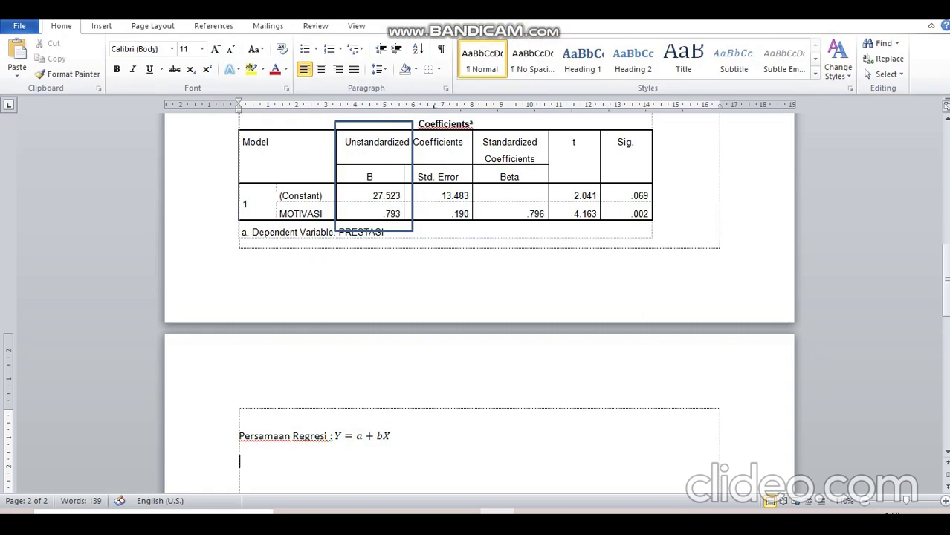
key(Return)
key(alt+equal)
text(Y )
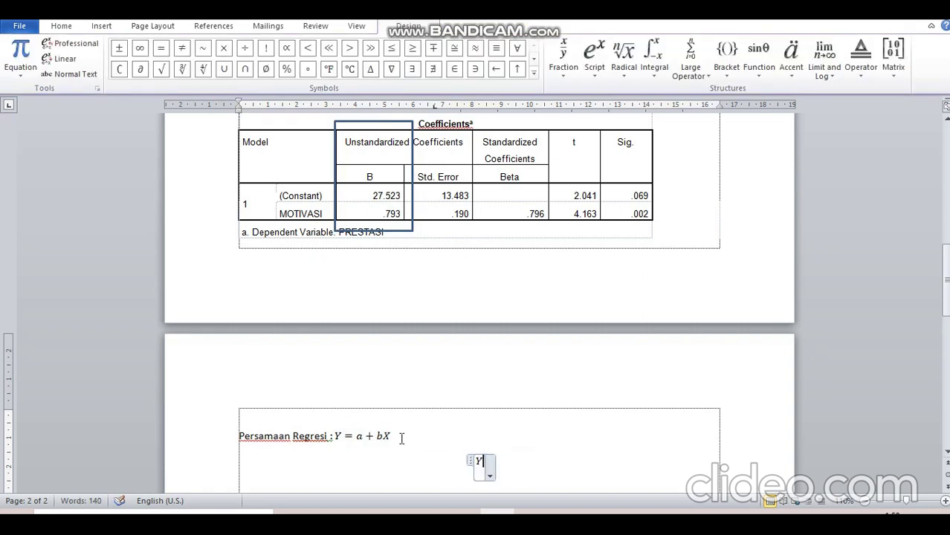
text(= 2)
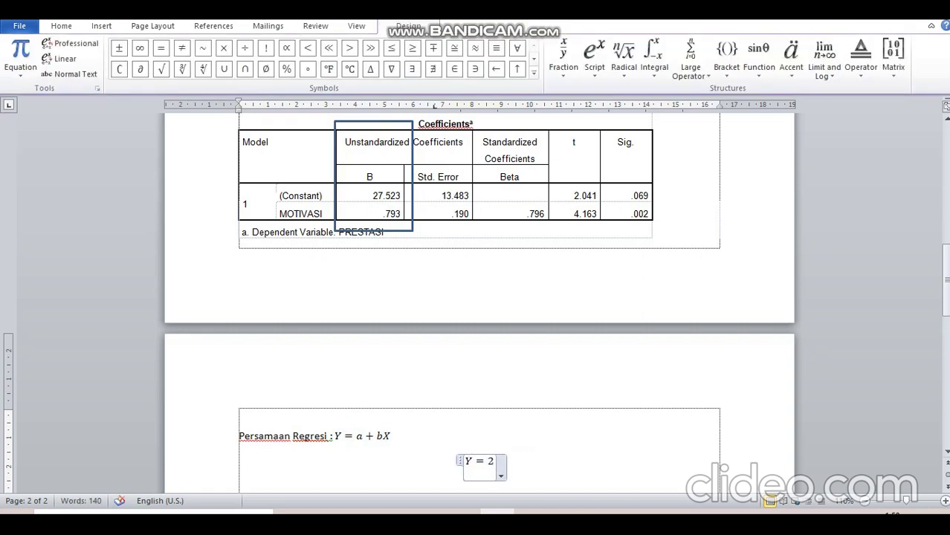
text(7,5)
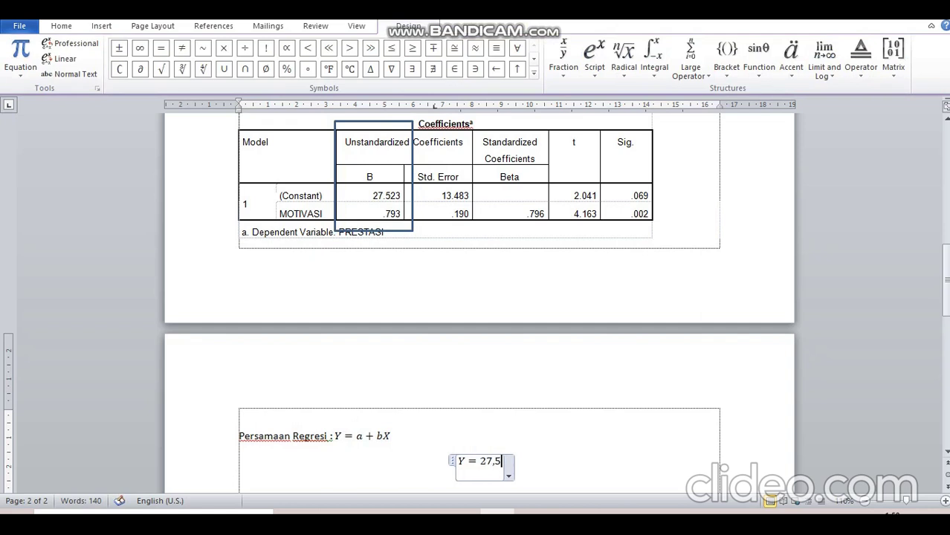
text(23 )
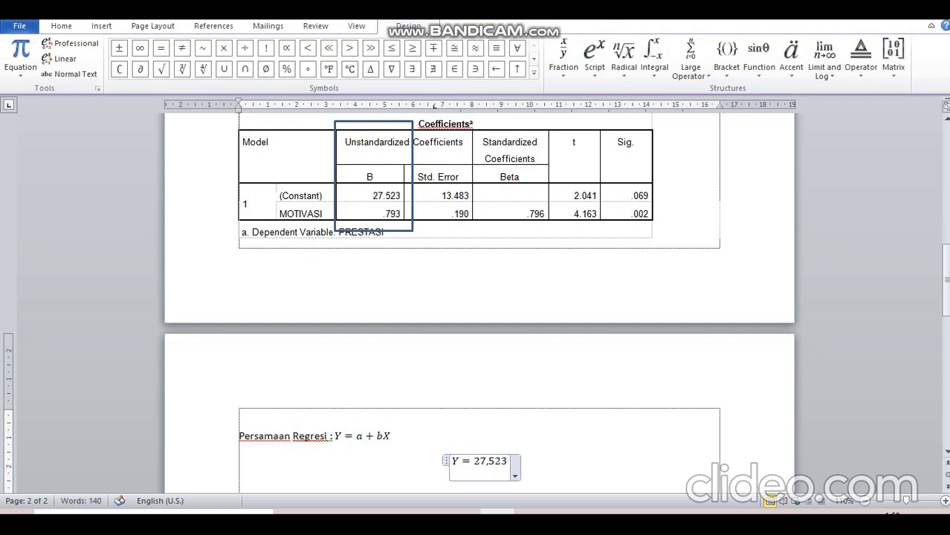
text(+ )
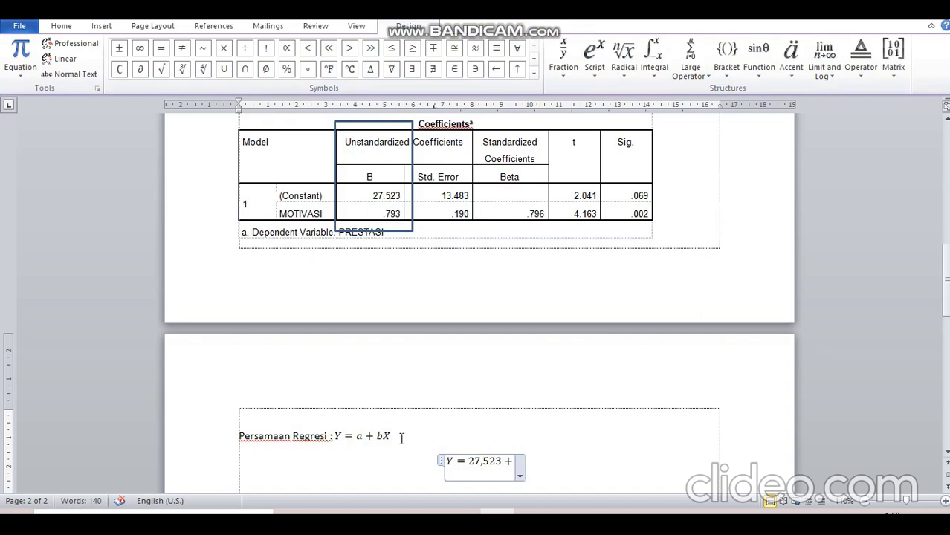
text(0,)
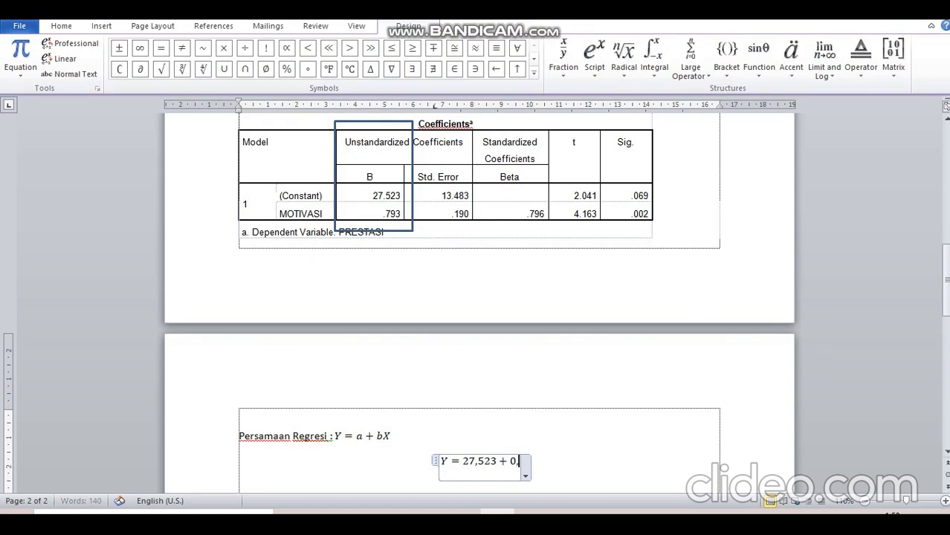
text(793X)
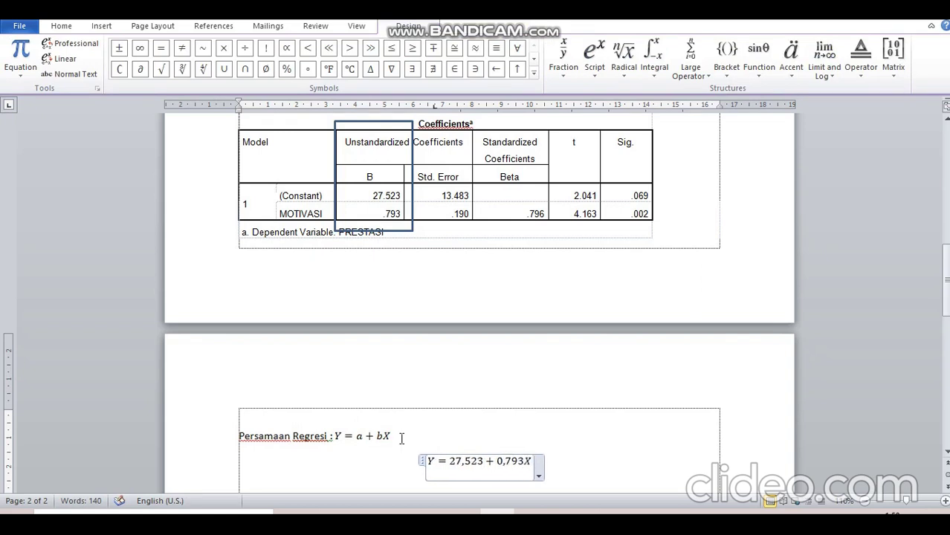
key(Right)
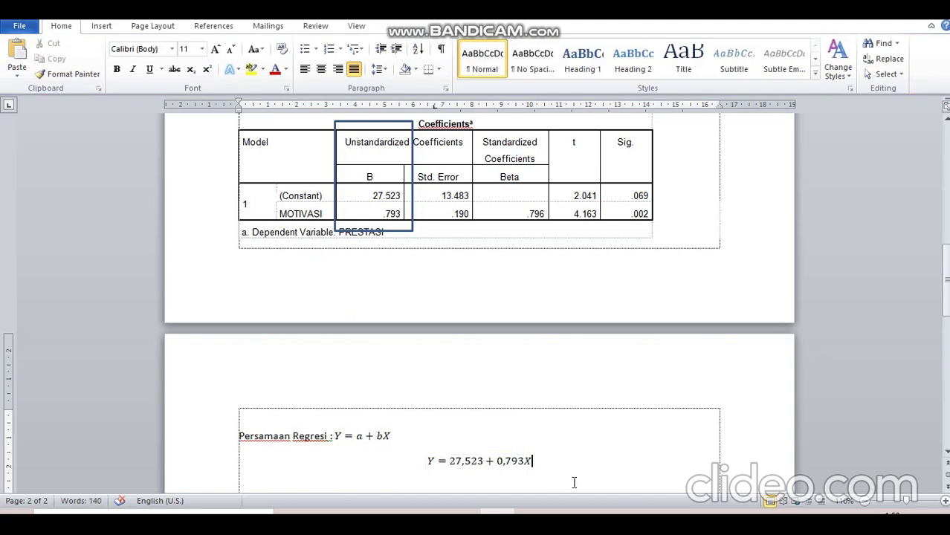
key(Return)
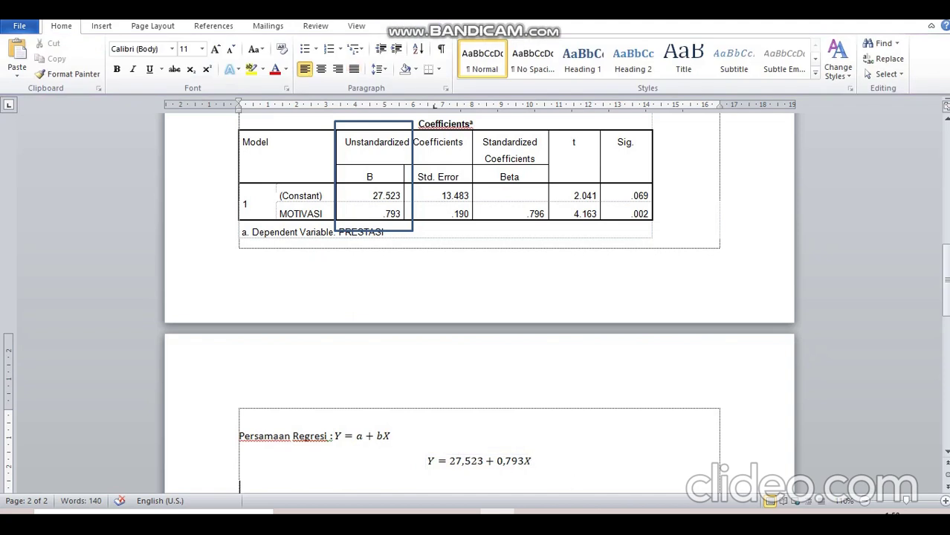
Step: Add the line "Apa artinya?" below the equation and begin a numbered list with "Ada pegaruh positif antara"
drag(945, 312, 946, 345)
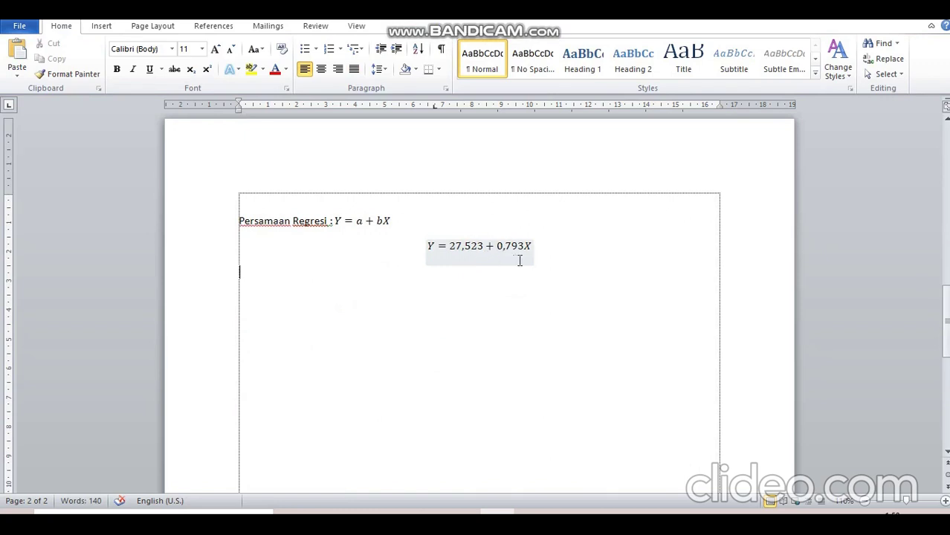
text(ap)
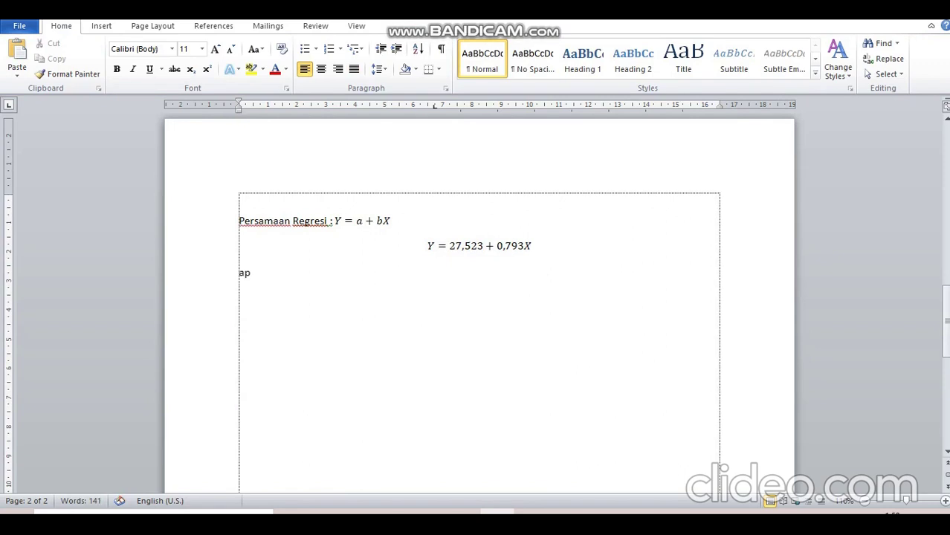
text(a artinya?)
key(Return)
text(1. Ada pegar)
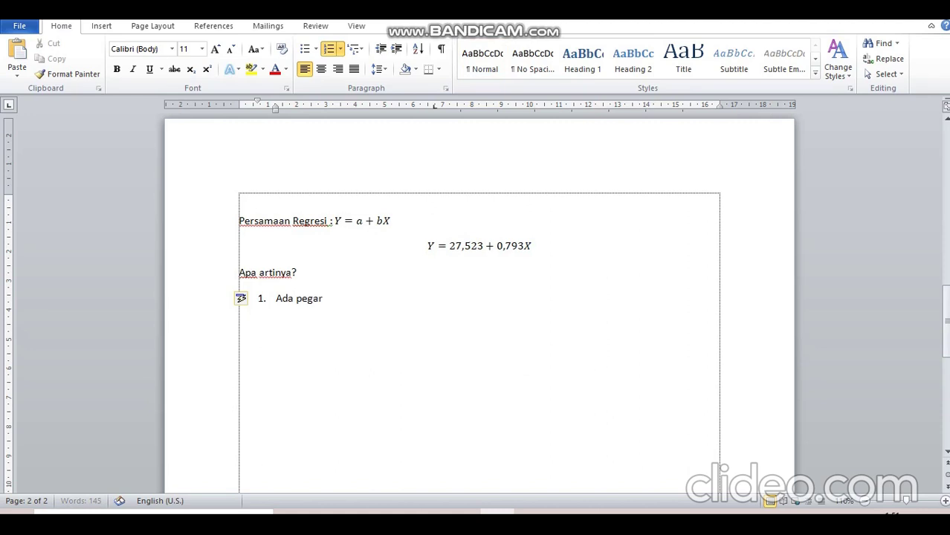
text(uh anta)
key(BackSpace)
key(BackSpace)
key(BackSpace)
key(BackSpace)
text(positif antara )
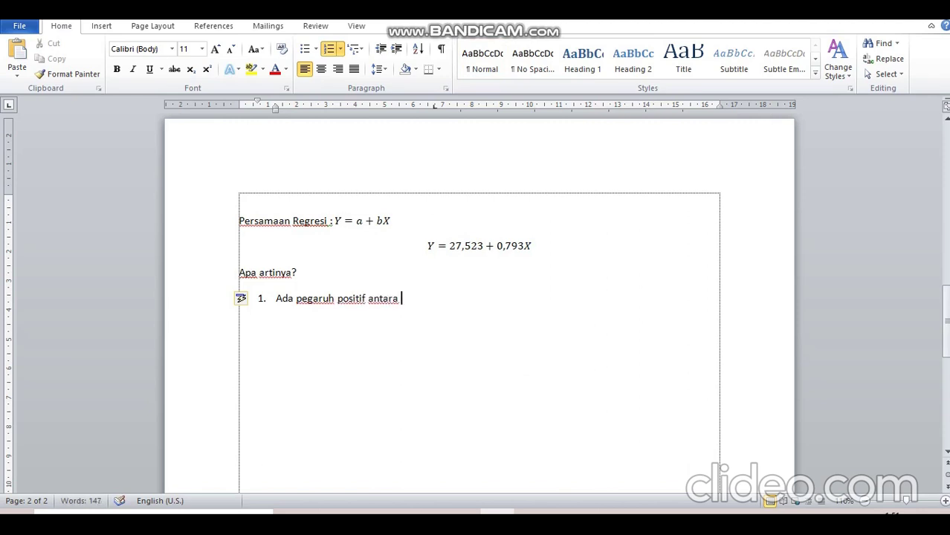
Step: Complete item 1 with "motivasi terhadap prestasi ditunjukkan dari nilai kontanta dan koefisien regresinya yang positif sebesar 27,523 dan 0,793"
text(motivasi terhadap prestasi d)
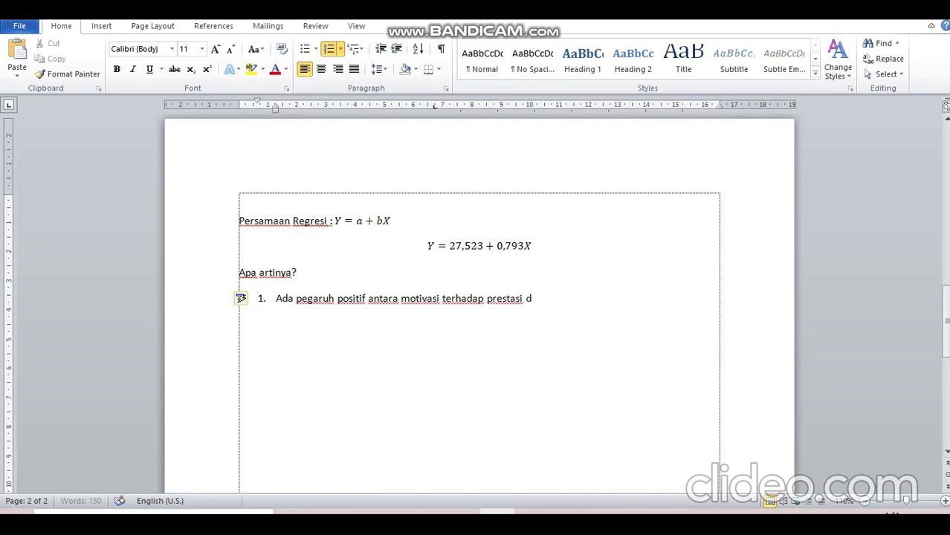
text(itunjukkan d)
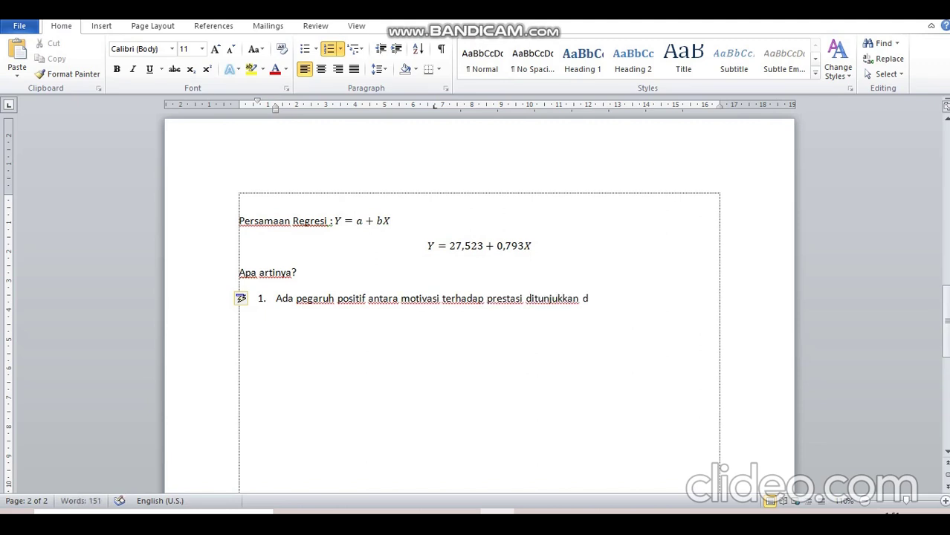
text(ari nilai kontan)
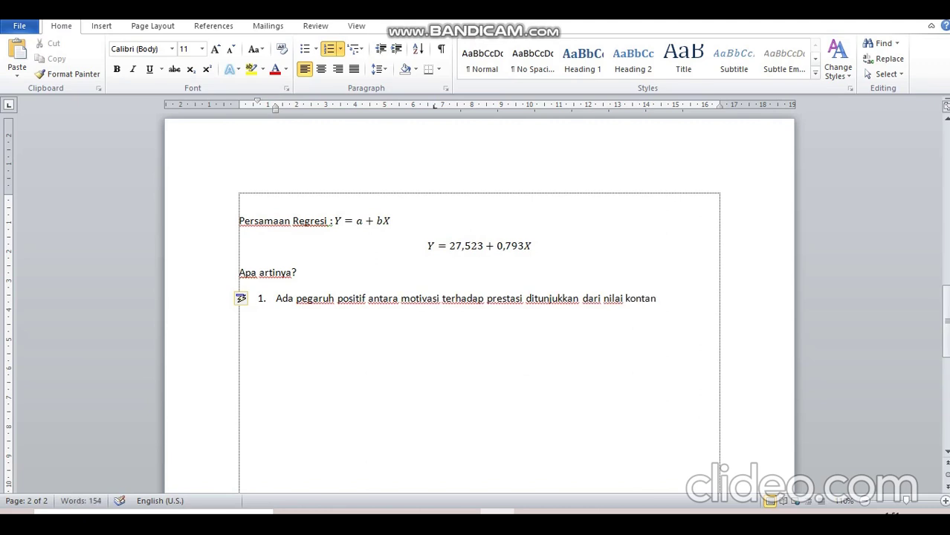
text(ta dan koefisien regresinya yang )
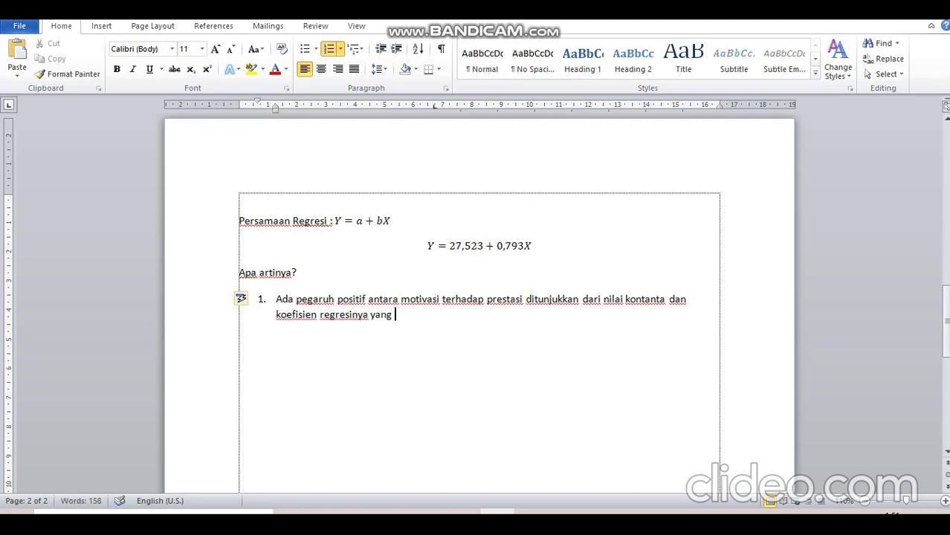
text(positif sebesar 27,523 dan 0)
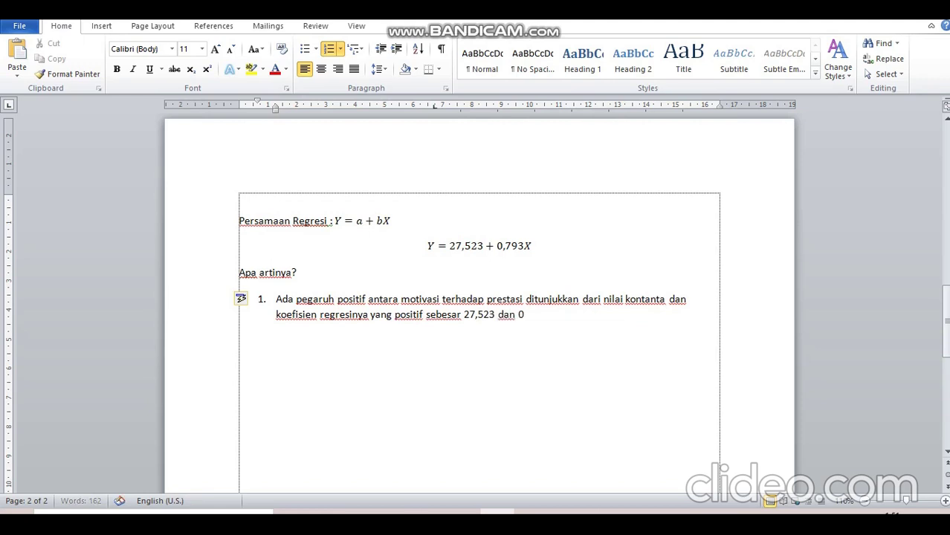
text(,793)
Step: Begin list item 2 with the text "Jika nilai motivasi di naikkan sebesar 1 satuan"
key(Return)
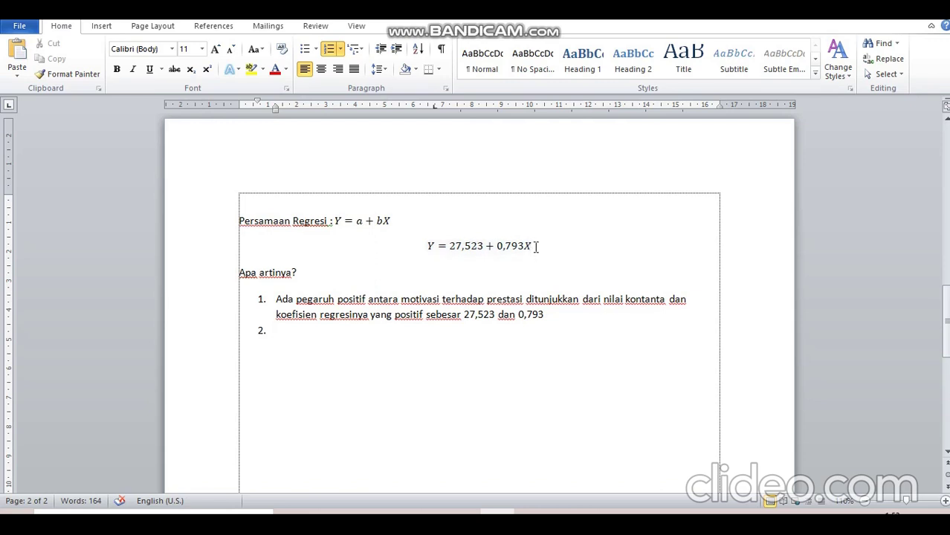
text(Jika ni)
text(k)
key(BackSpace)
text(kla)
key(BackSpace)
key(BackSpace)
key(BackSpace)
text(lai motivasi di nail)
key(BackSpace)
text(kkan sebesar)
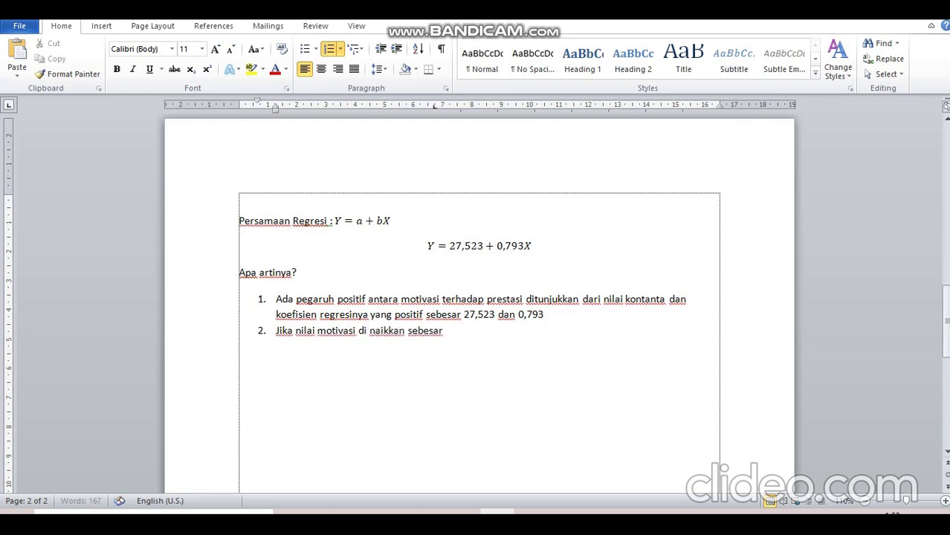
text( 1 satuan )
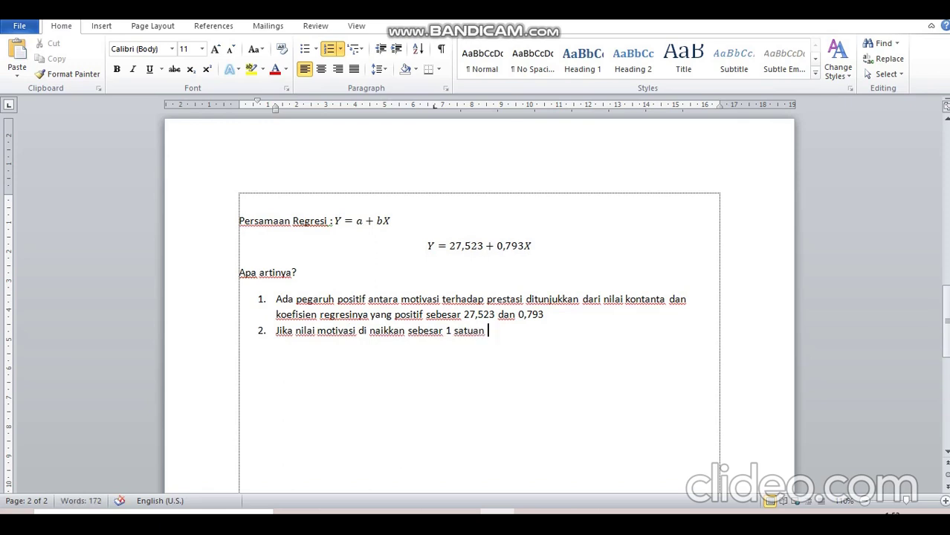
Step: Complete item 2 with "maka akan berpengaruh secara positif (naik) sebesar 0,793 terhadap prestasi."
text(maka akan ber)
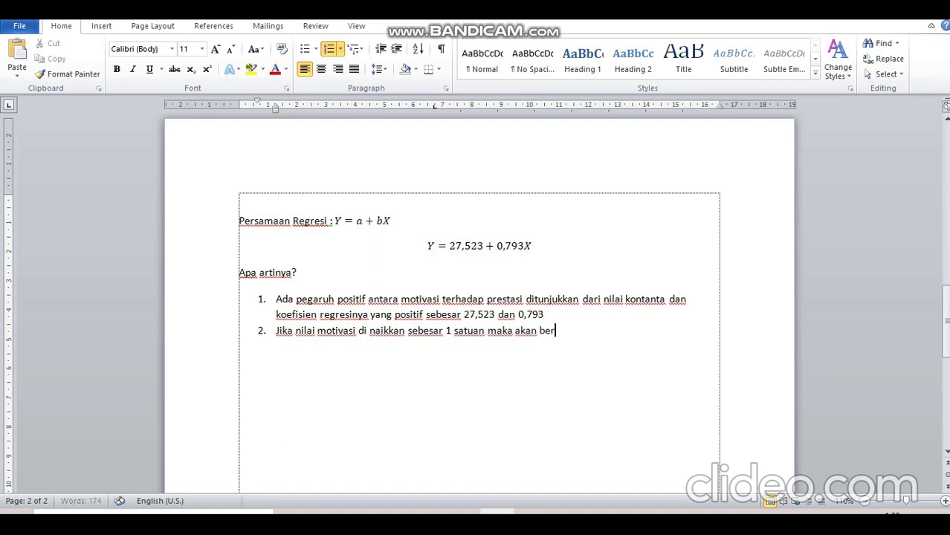
text(pengaruh)
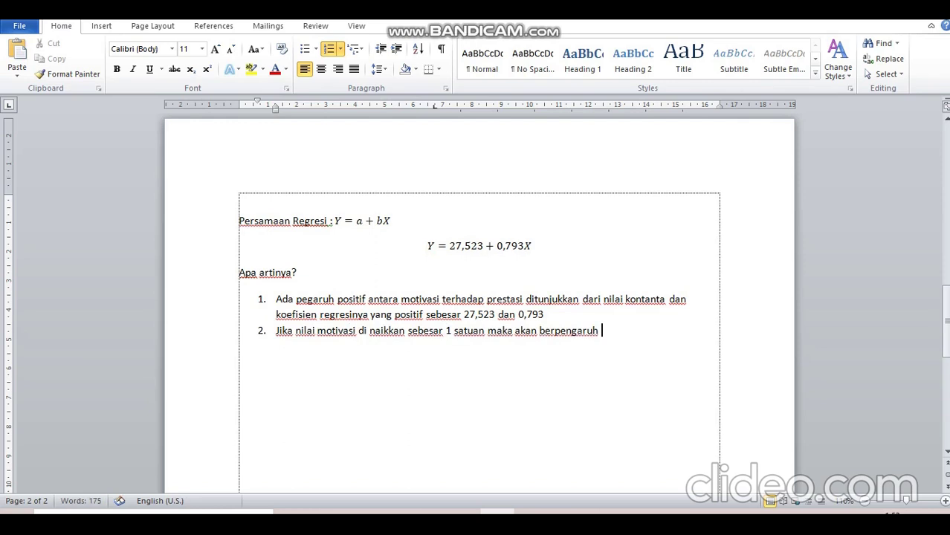
text( secara positif (naik)
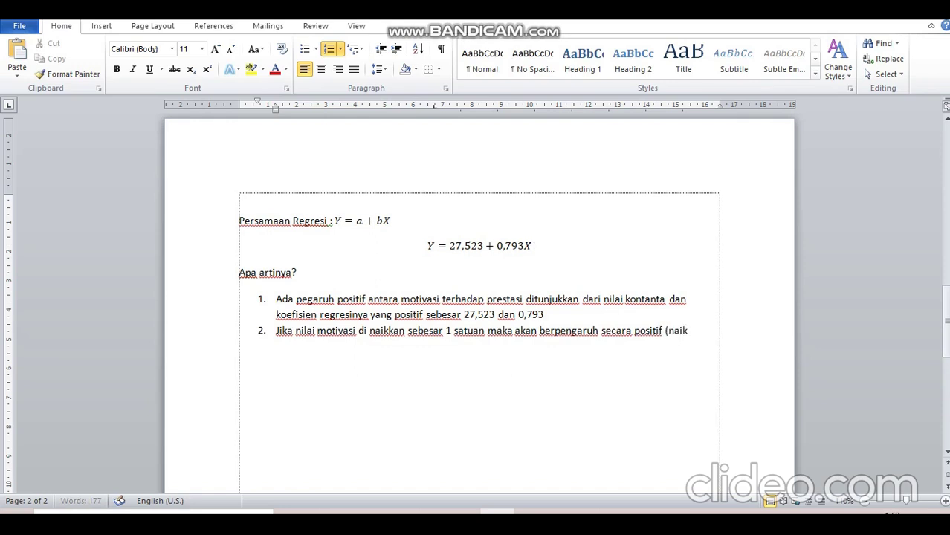
text() sebesar)
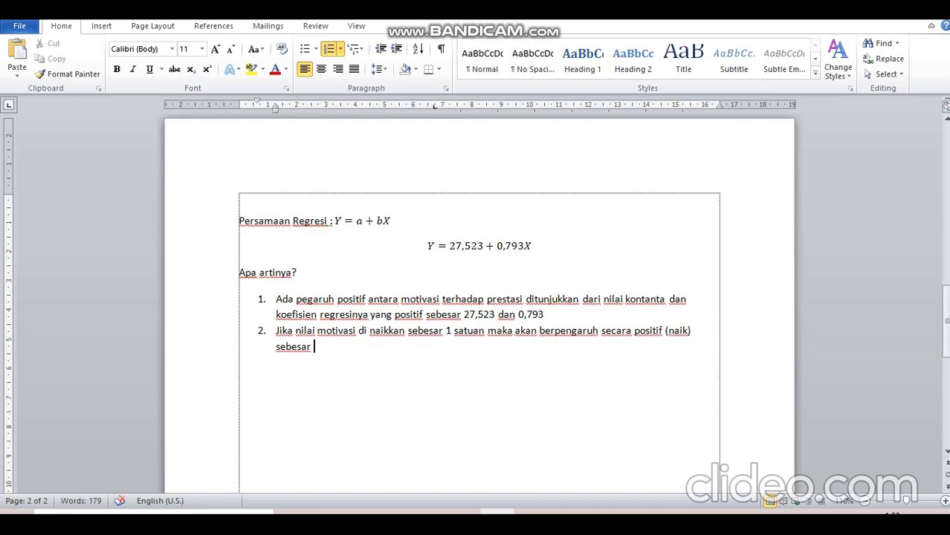
text( 0,793 terhadap prestasi)
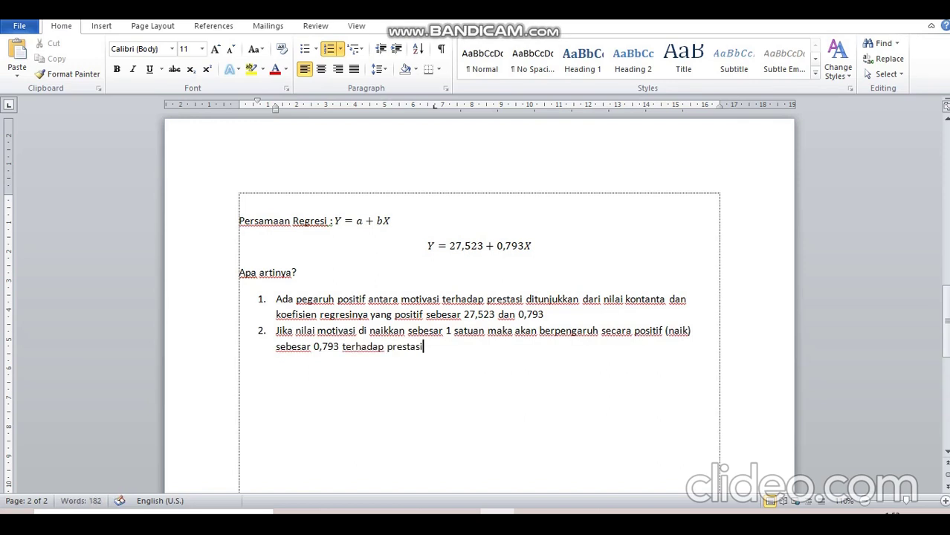
text(.)
Step: Add an unnumbered, indented line under item 2 reading "Jika x=1 maka"
key(Return)
key(BackSpace)
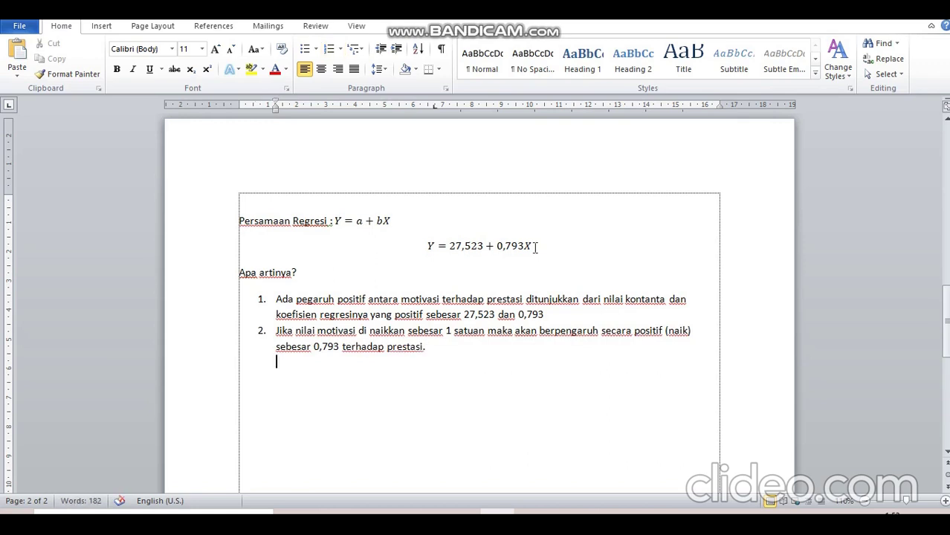
text(Jika )
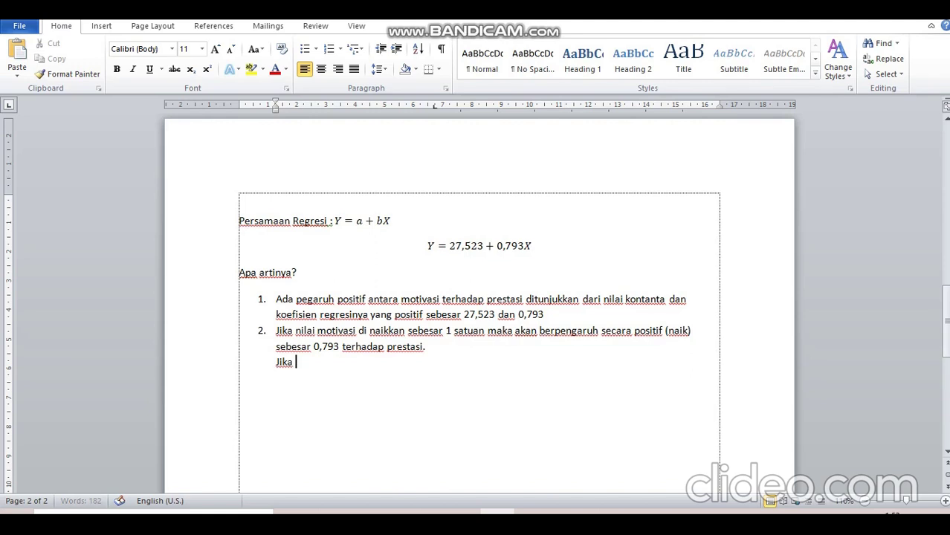
text(x=1 maka)
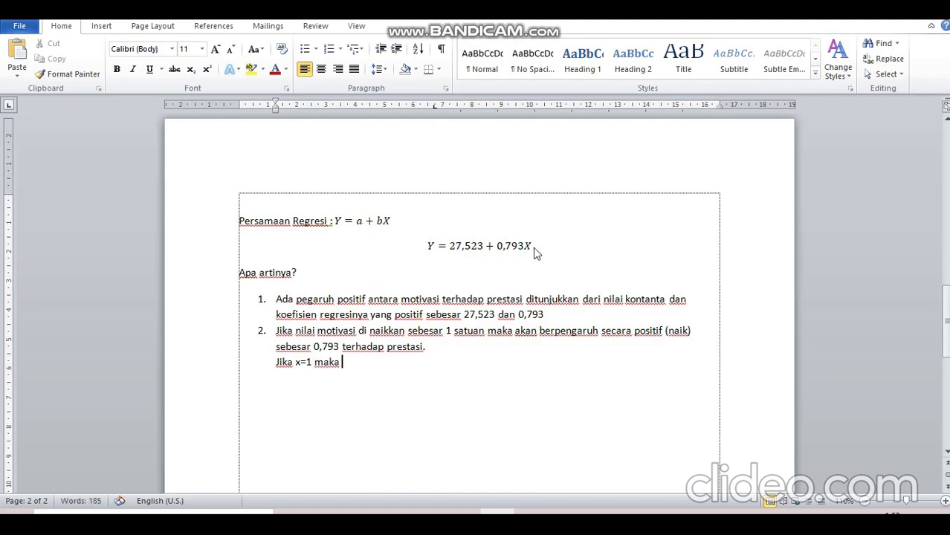
Step: Insert the inline equation "y = 27,523 + 0,793(1)" after "Jika x=1 maka" in item 2
key(alt+equal)
text(y = 27,523)
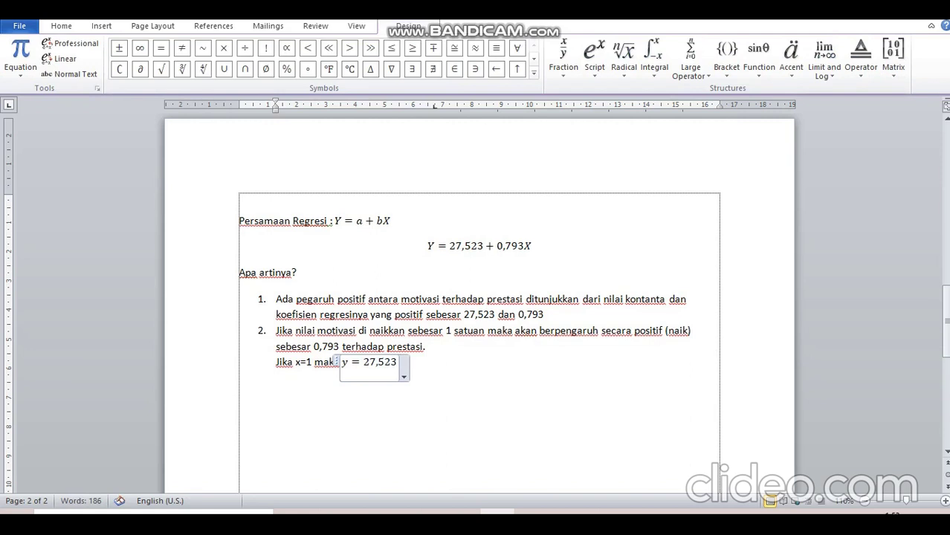
text( + 0)
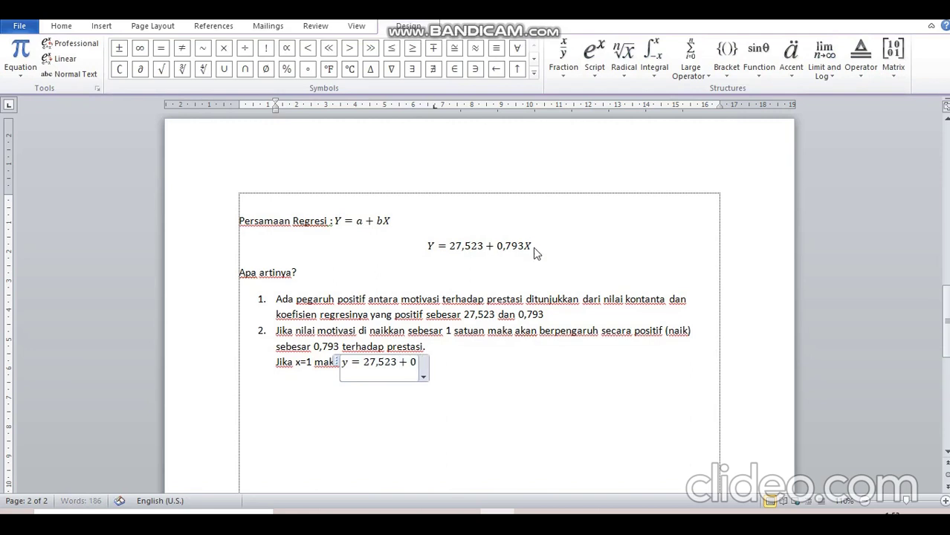
text(,79)
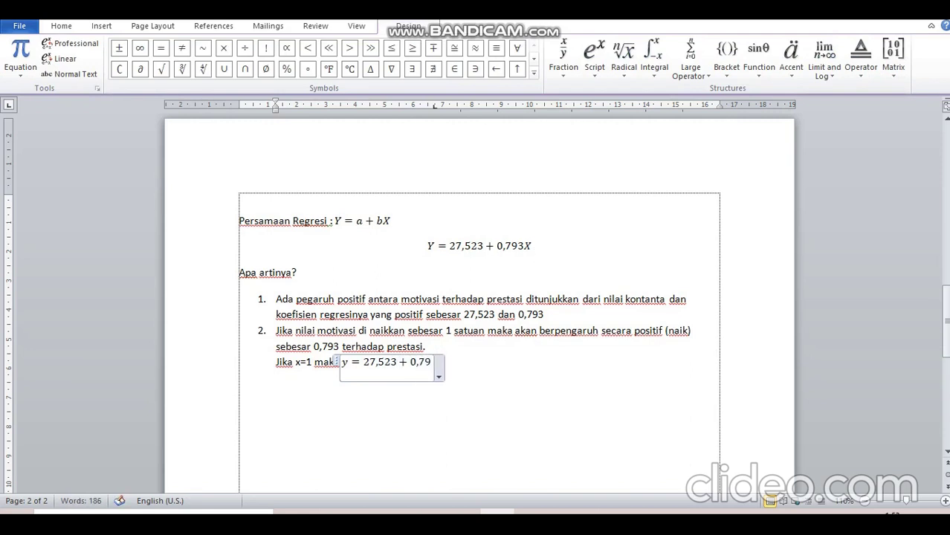
text(3(1))
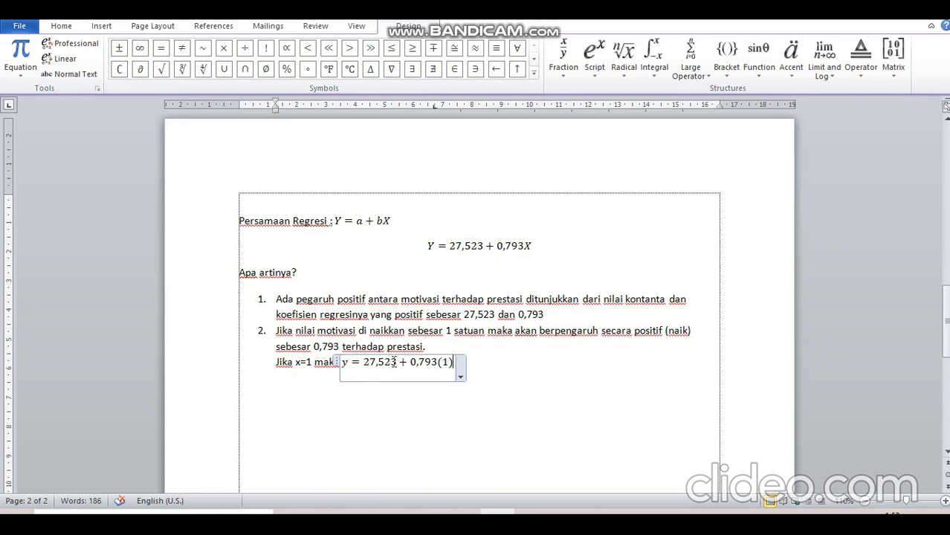
Step: Extend the equation after "Jika x=1 maka" with "= 27,523 + 0,793 =" and leave it
text(=)
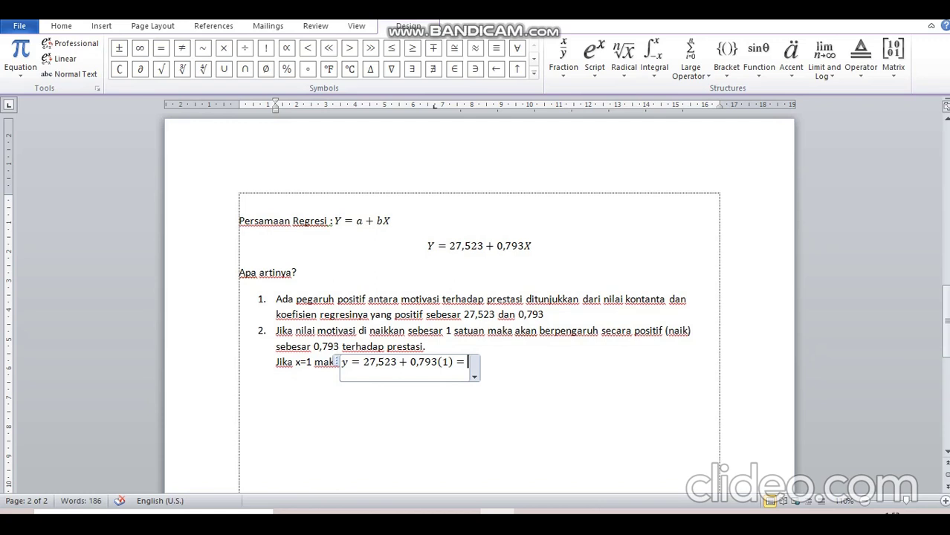
text( 27,)
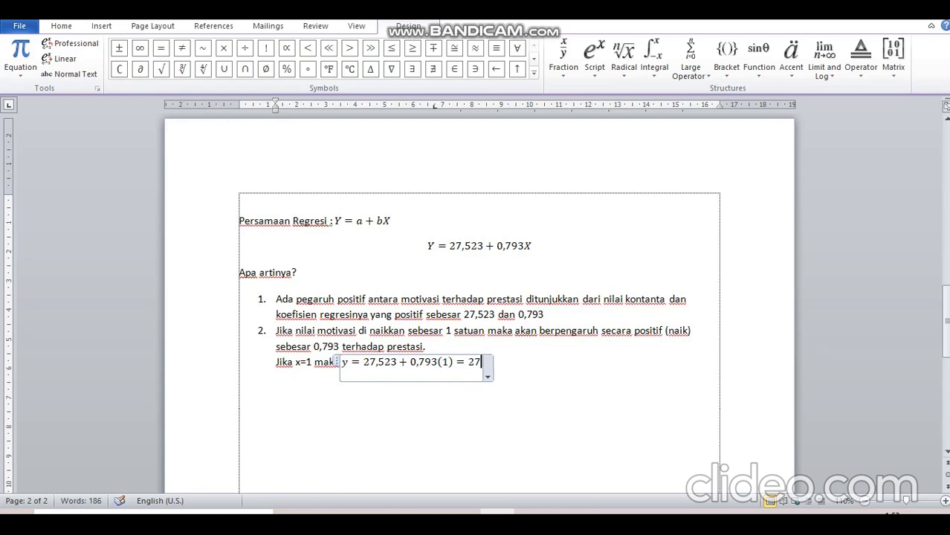
text(523 )
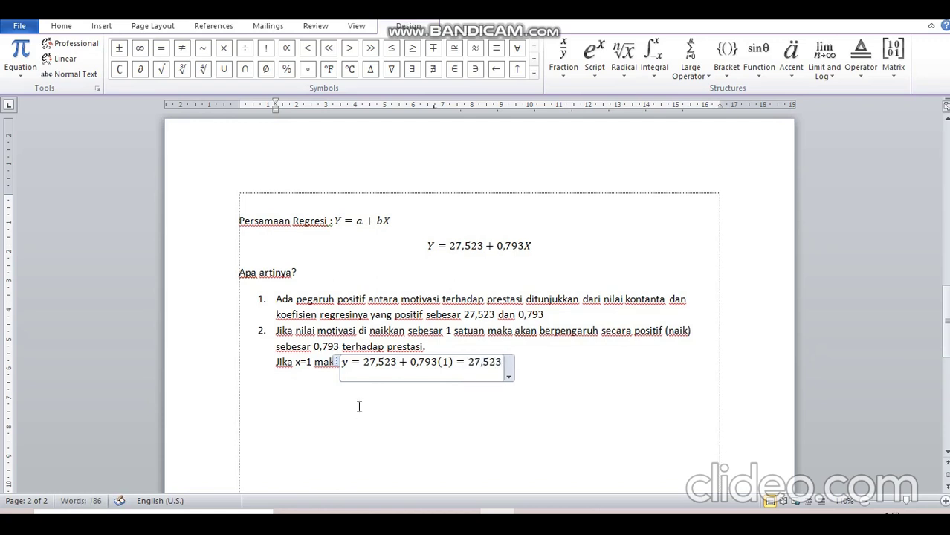
text(+ 0)
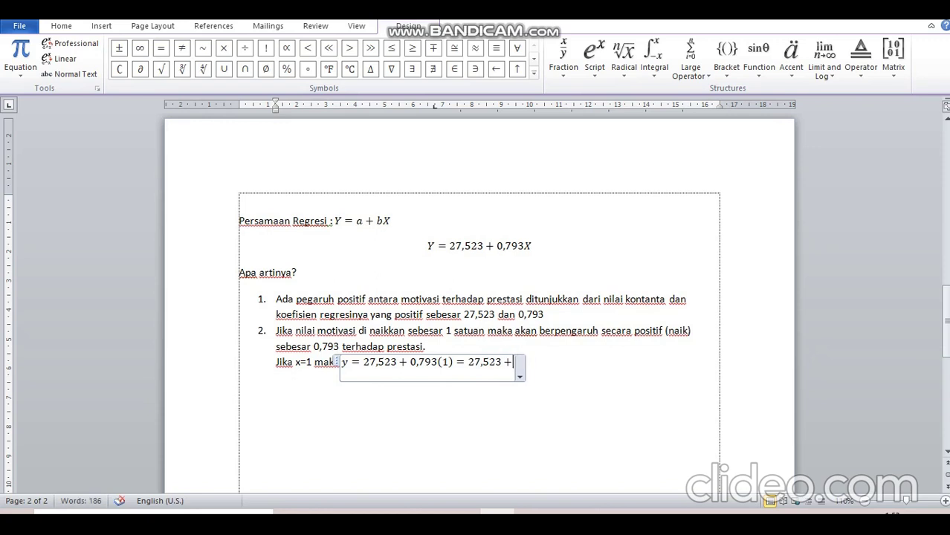
text(,79)
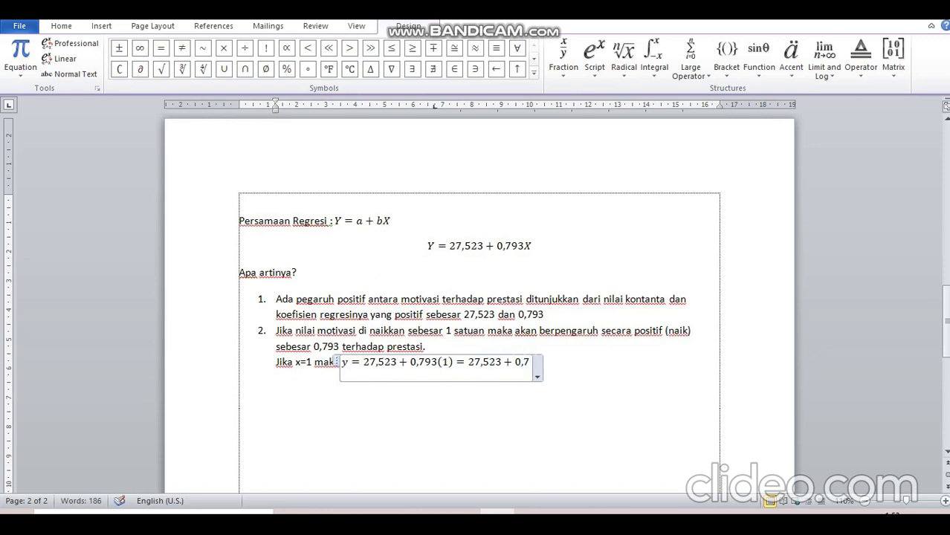
text(3 =)
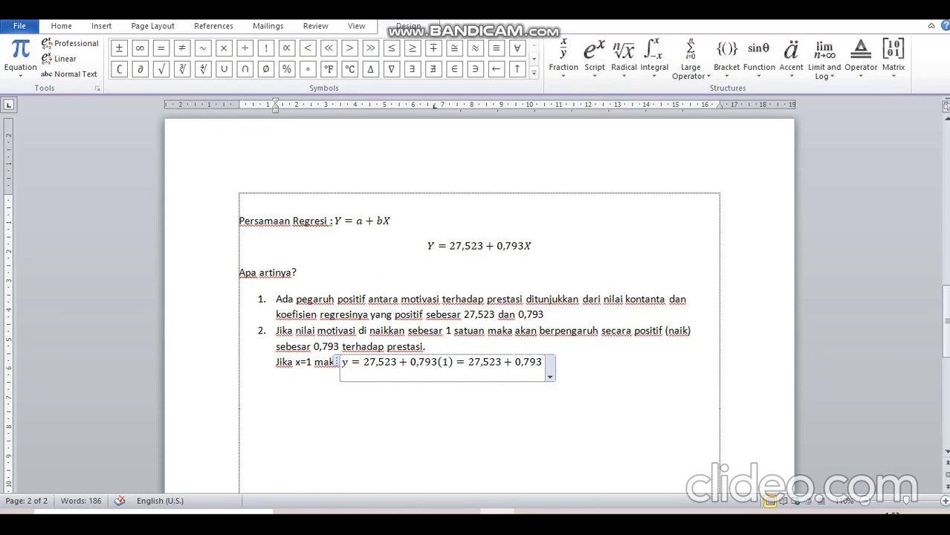
click(360, 405)
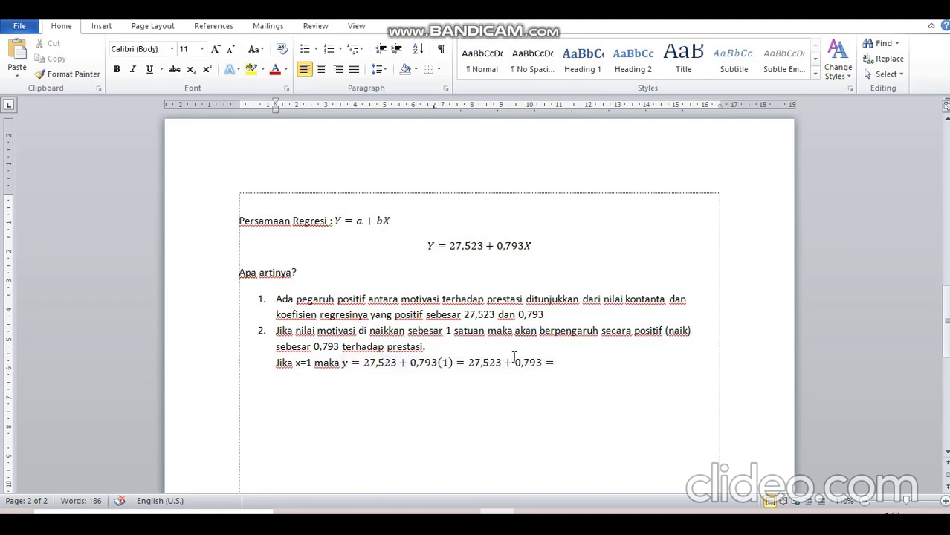
click(444, 363)
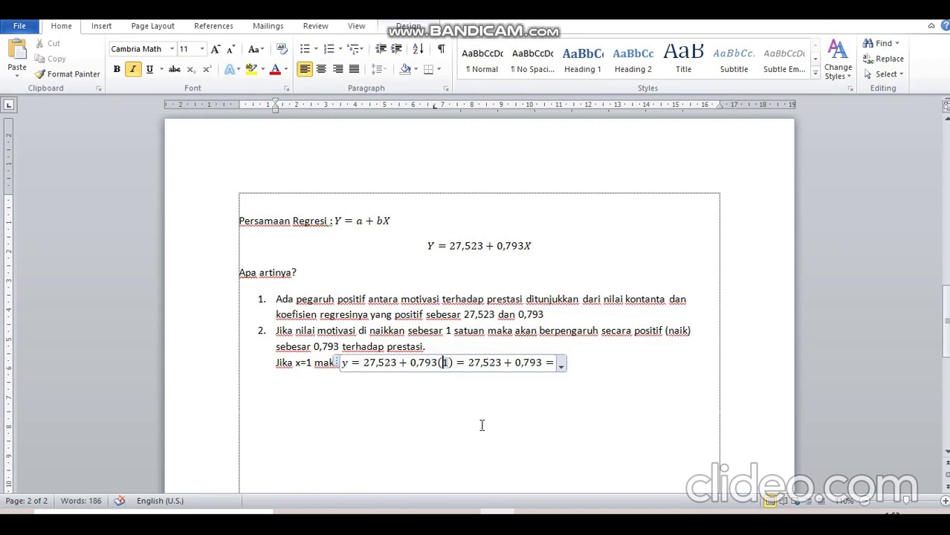
click(579, 359)
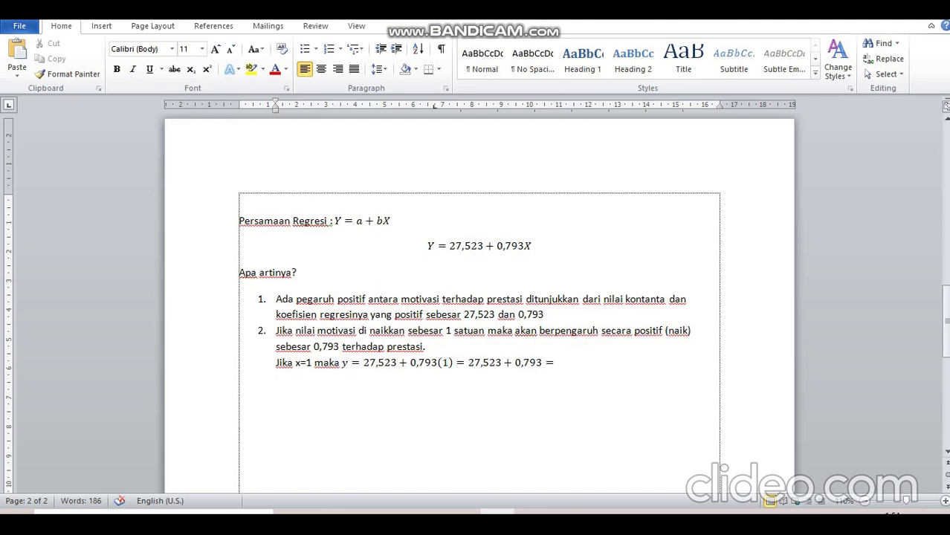
Step: Start a Normal-style paragraph below the list with the text "Tugas anda sebagai absensi:"
key(ctrl+shift+n)
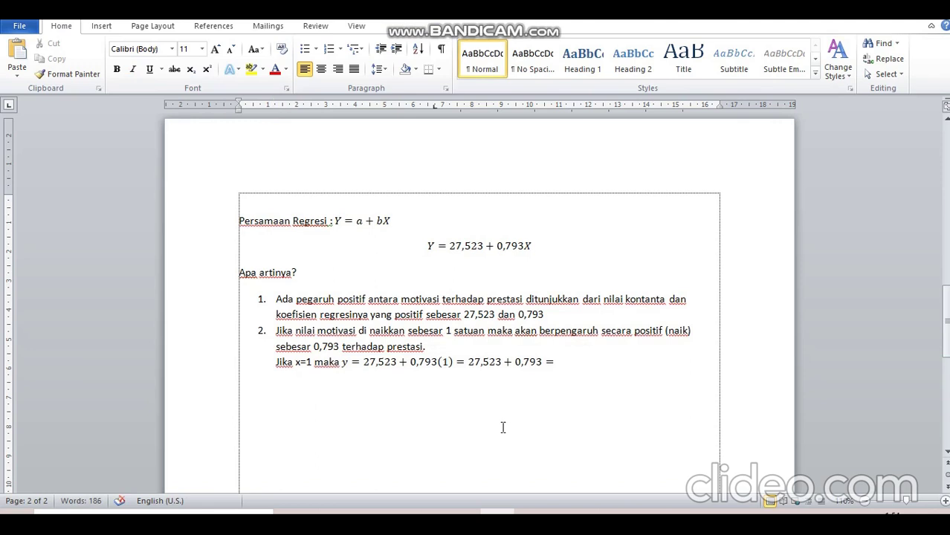
text(tugas anda sebagai an)
key(BackSpace)
text(bsensi: )
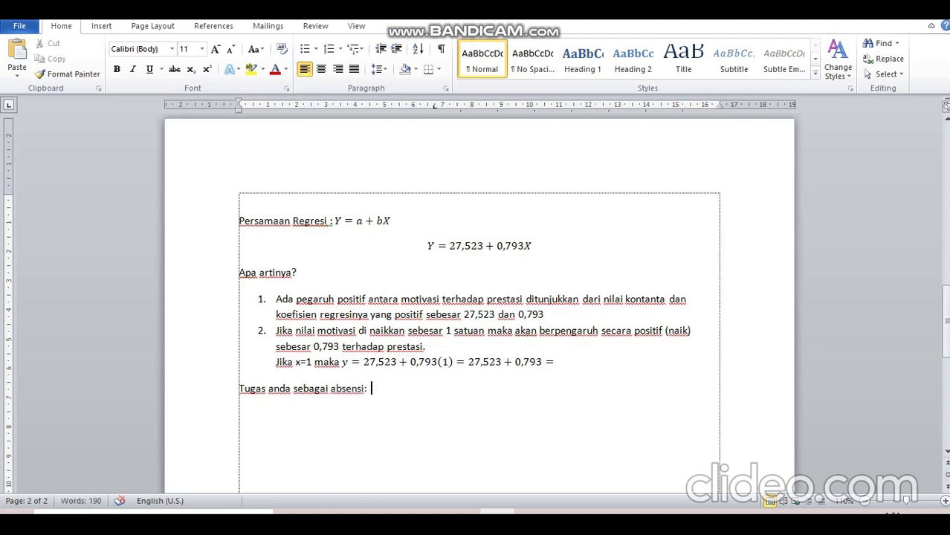
Step: Complete the assignment line with "cek / analisis pengaruh minat (x2) terhadap prestasi dari data yang kemarin !"
text(cek / anali)
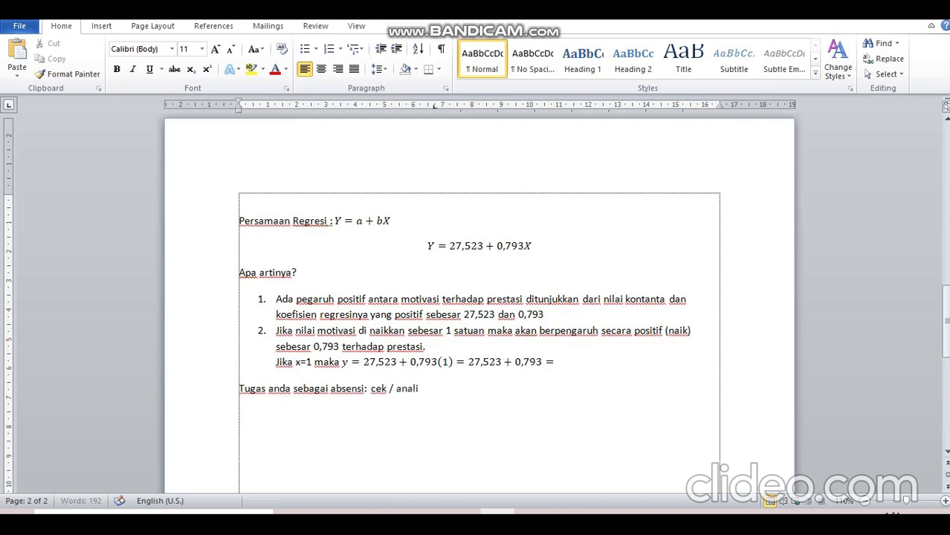
text(sis pengaruh minat )
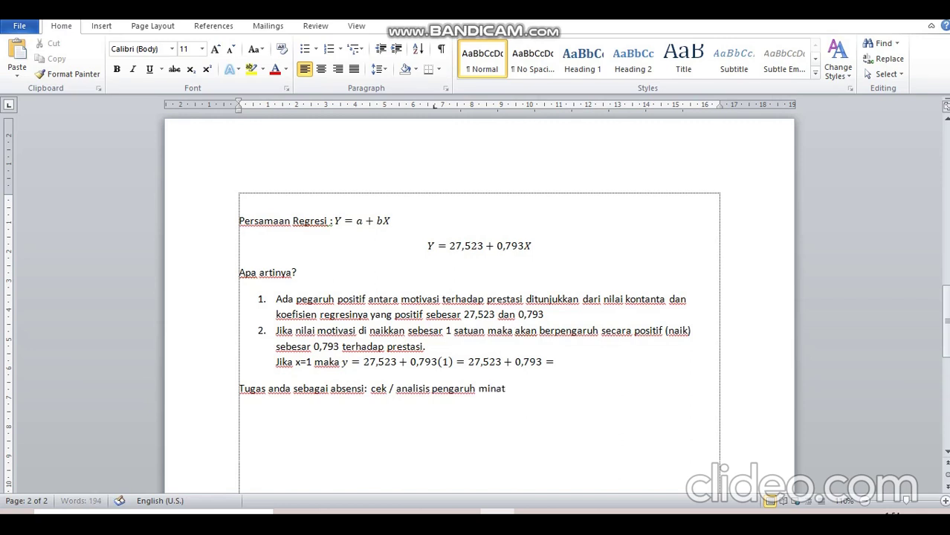
text((x2) ter)
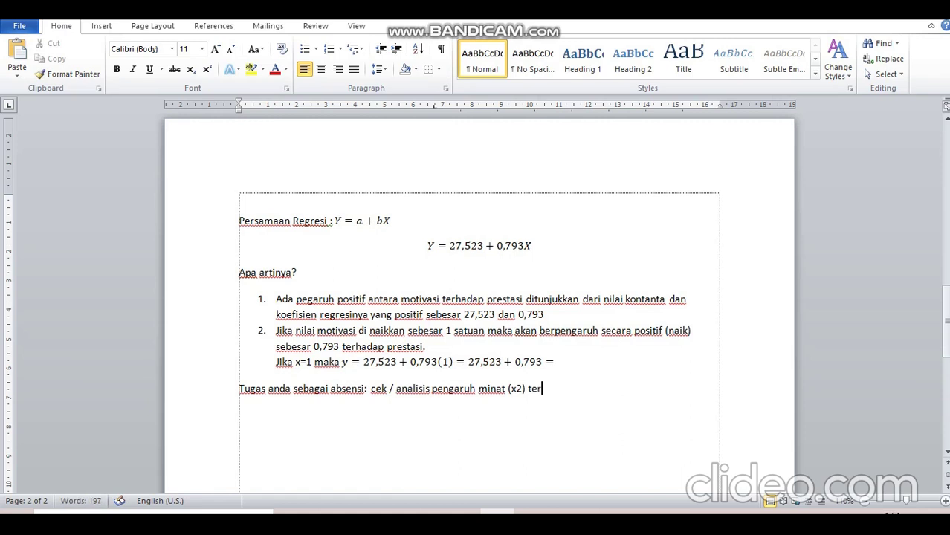
text(hadap pr)
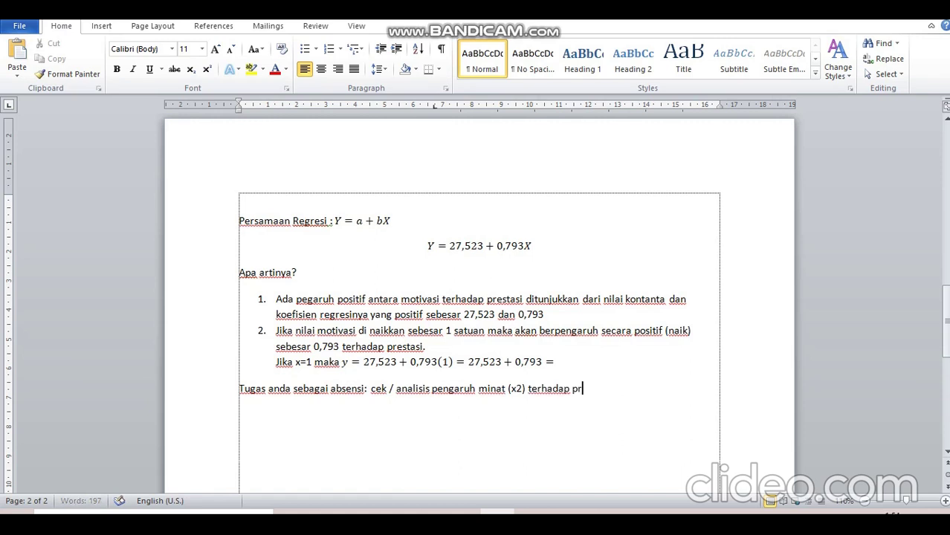
text(estasi dari data yang)
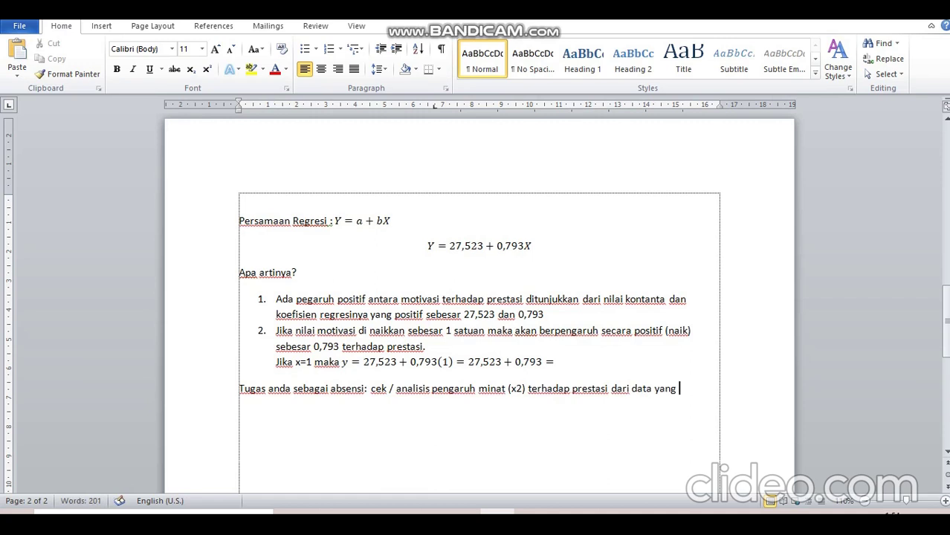
text( kemarin)
key(Return)
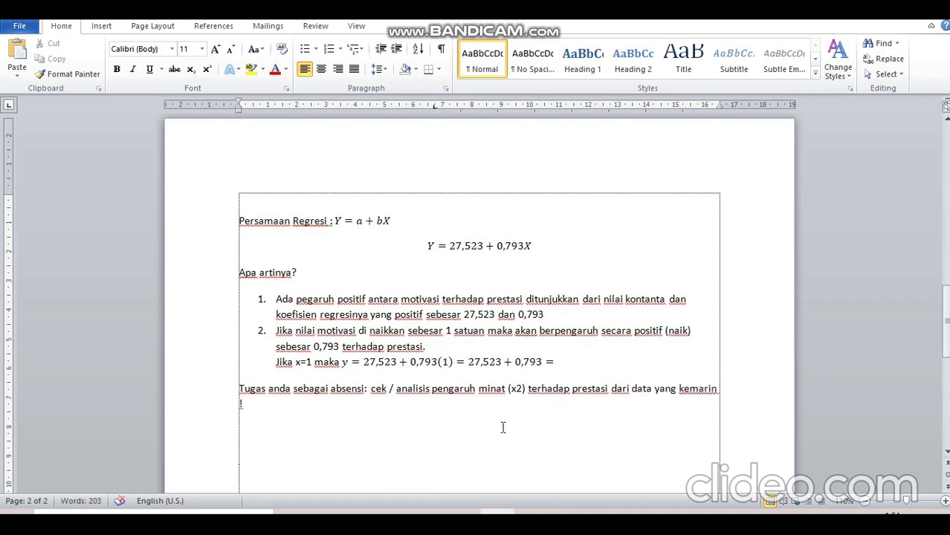